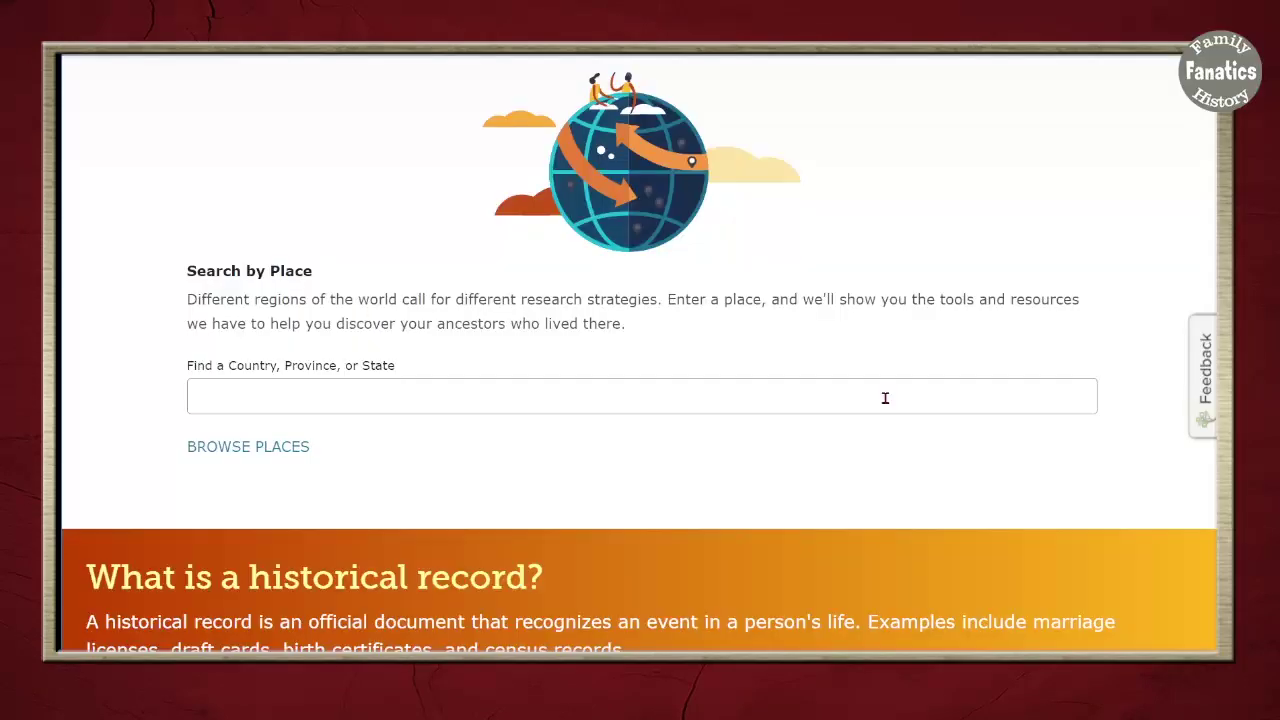
- Find Texas through the Search by Place field and open its research page
left_click(260, 368)
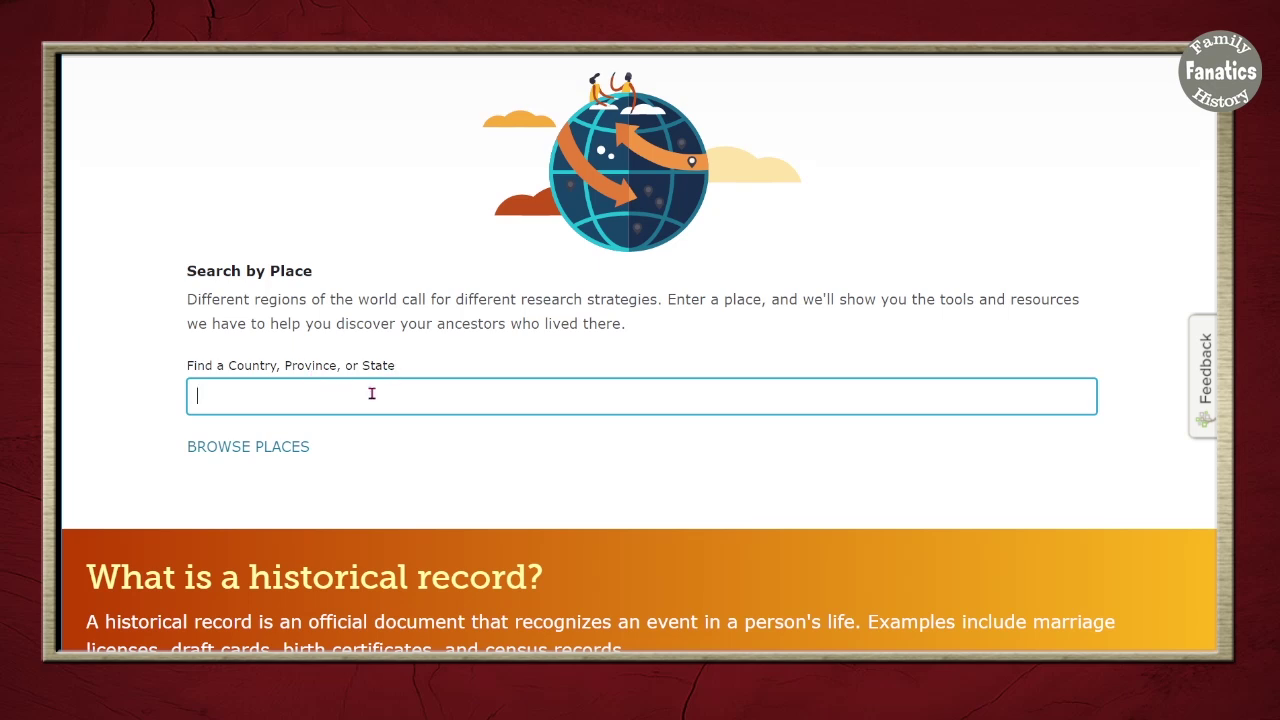
left_click(372, 394)
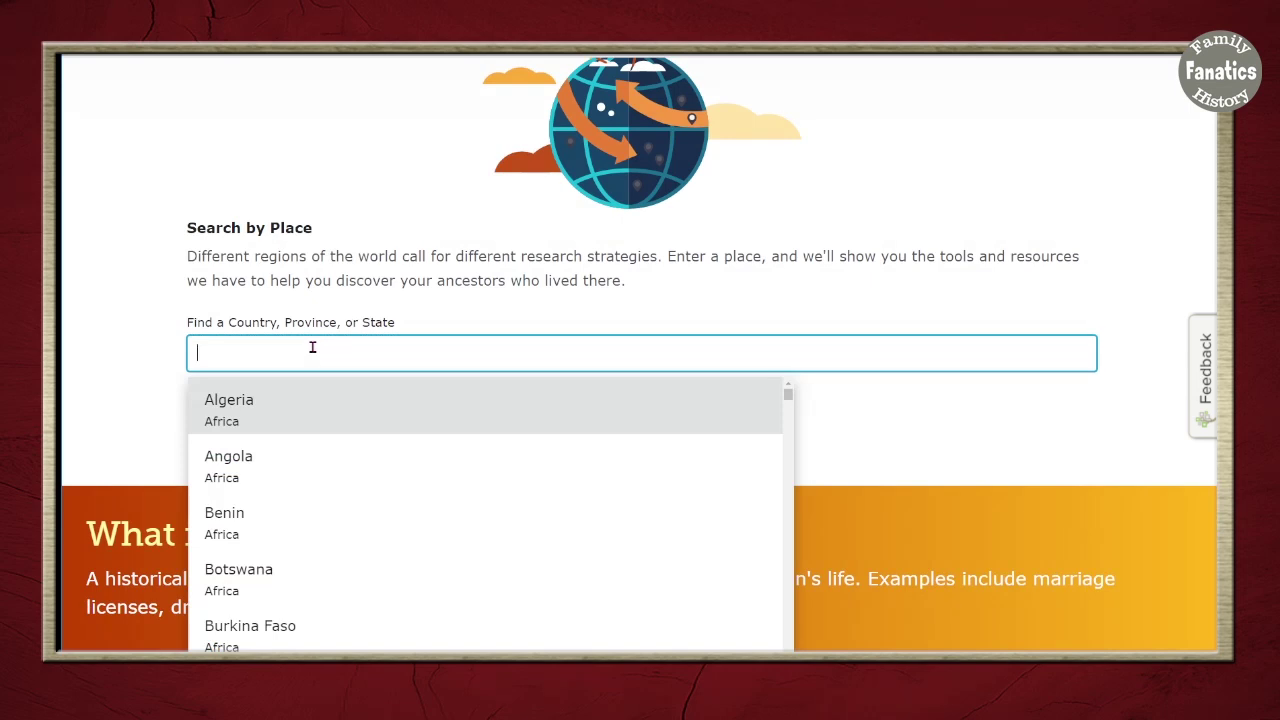
type("Lub")
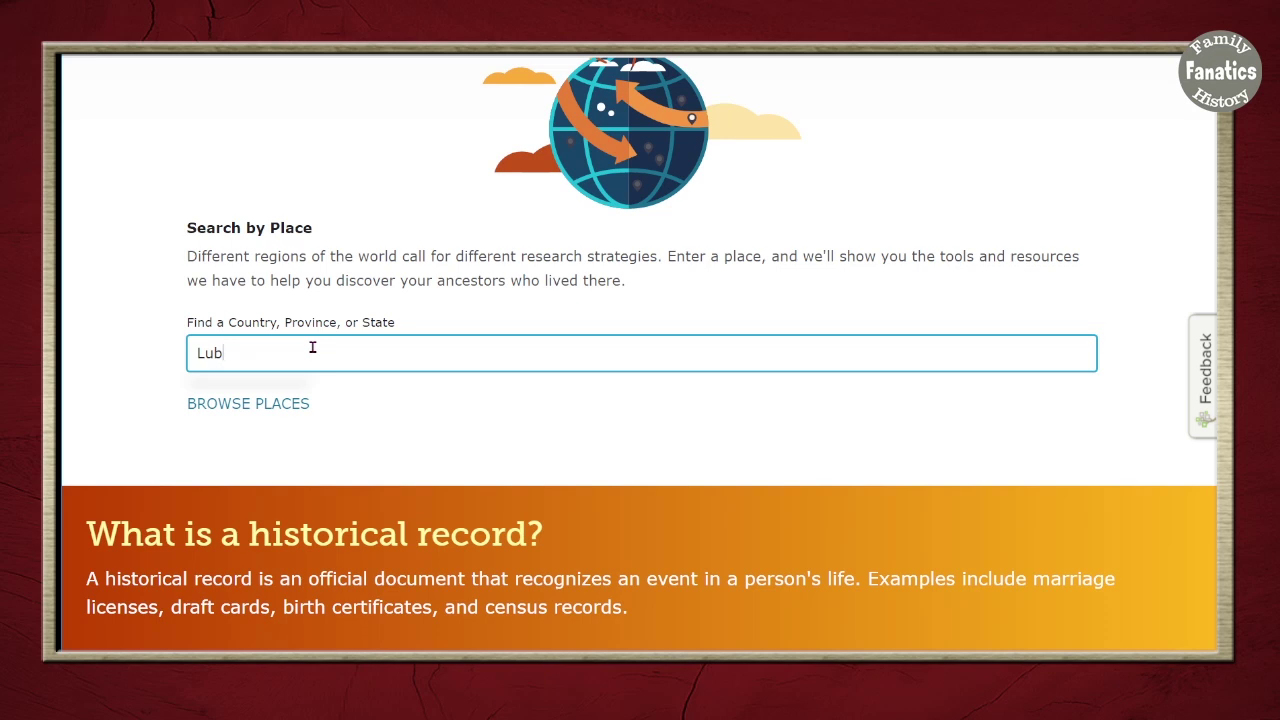
key("BackSpace")
key("BackSpace")
key("BackSpace")
type("Texas")
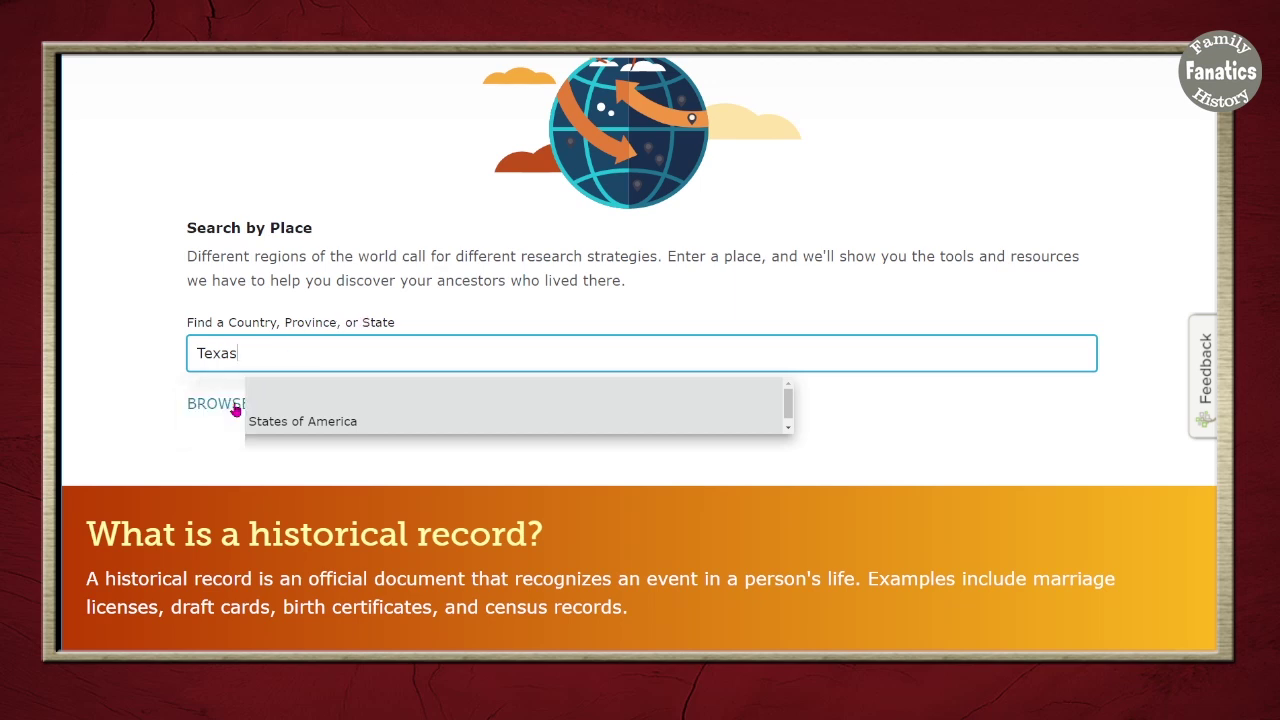
left_click(235, 410)
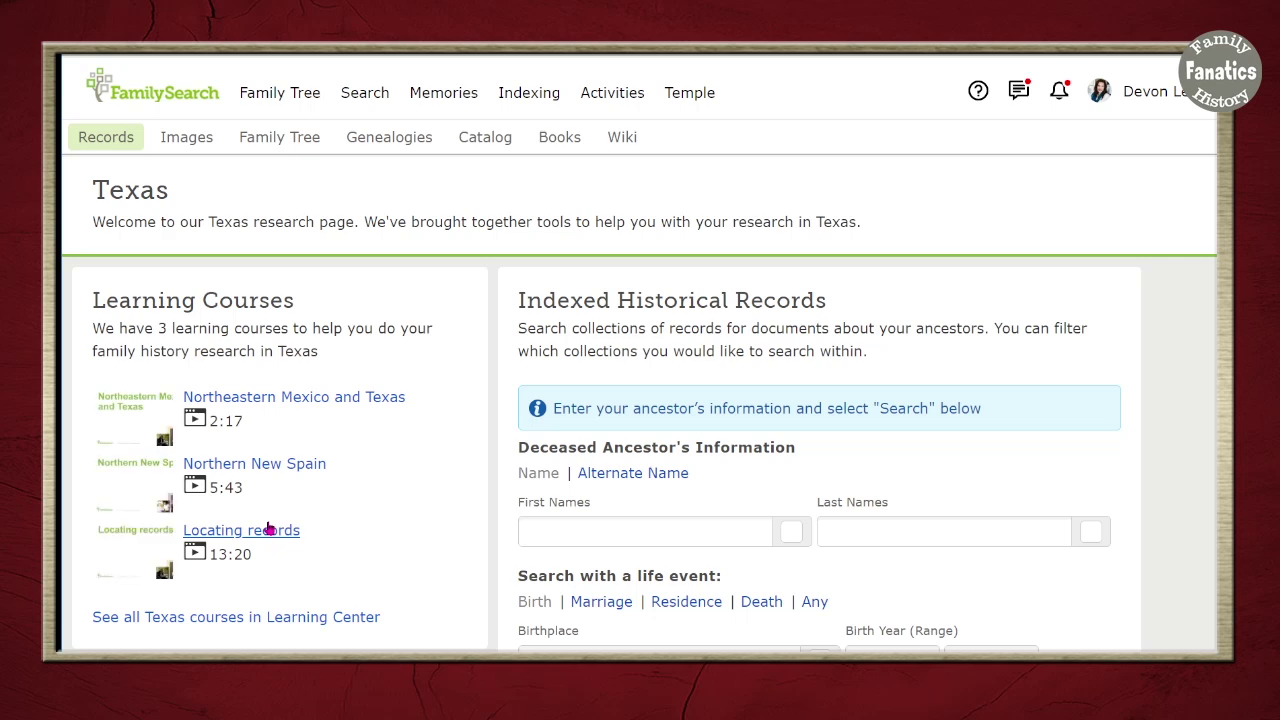
- Review the learning courses, the Indexed Historical Records search form and the wiki section on the Texas research page
scroll(394, 588, "down", 1)
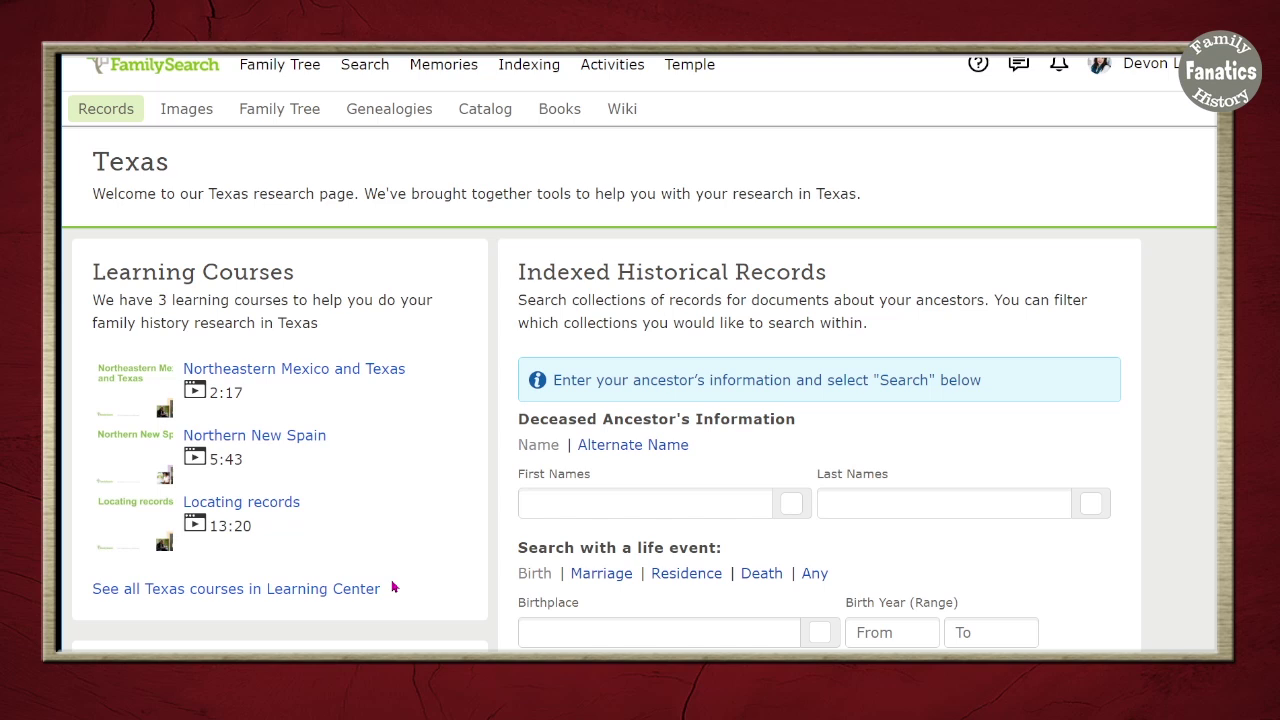
left_click_drag(791, 275, 846, 285)
left_click(531, 281)
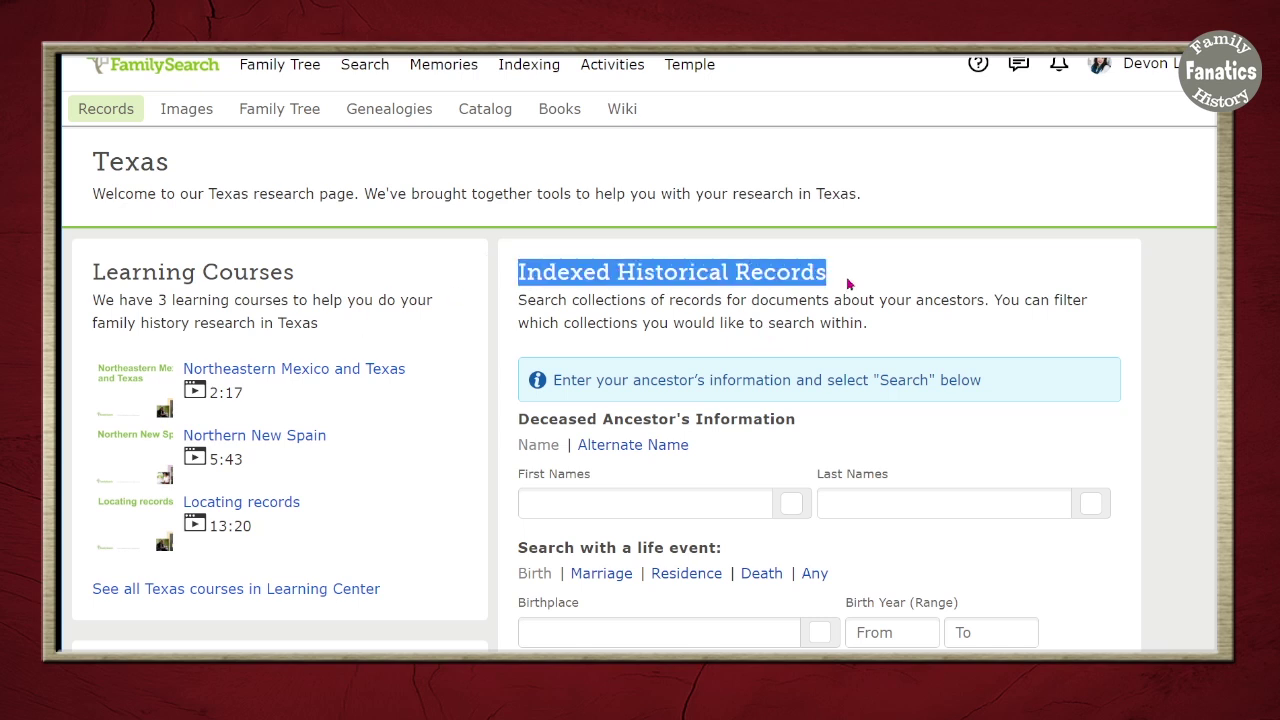
left_click(791, 306)
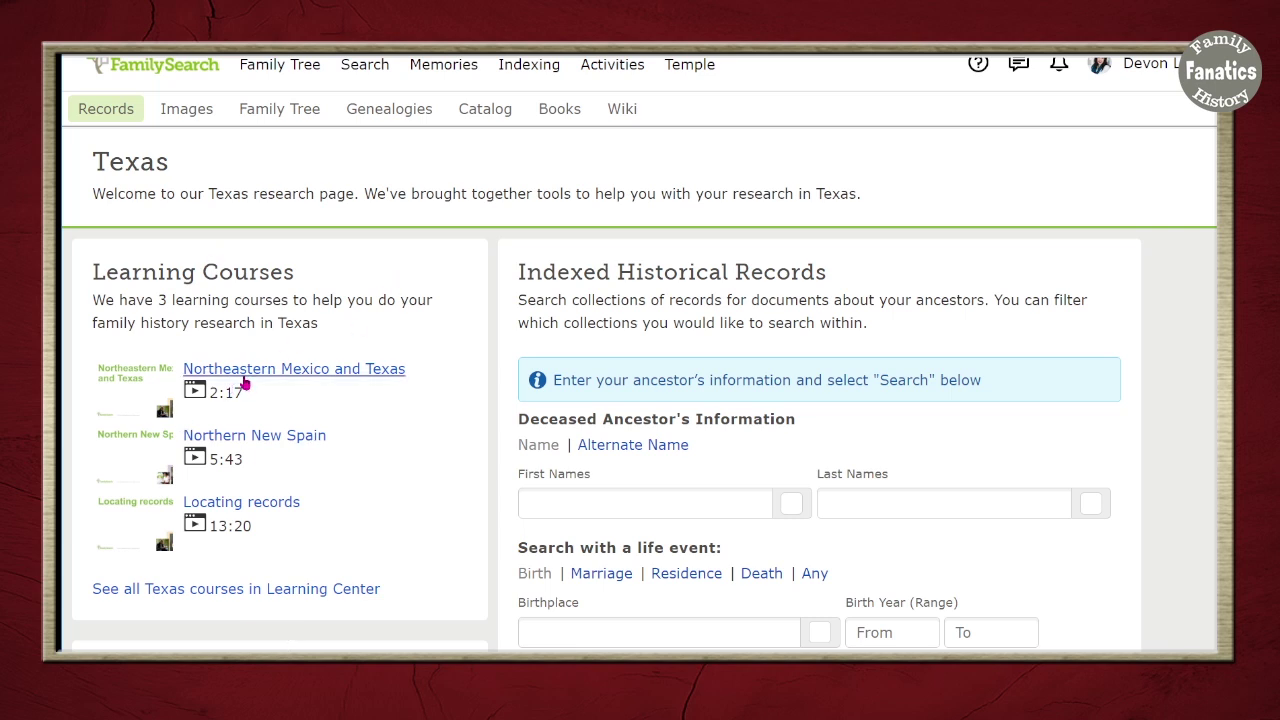
scroll(332, 531, "down", 1)
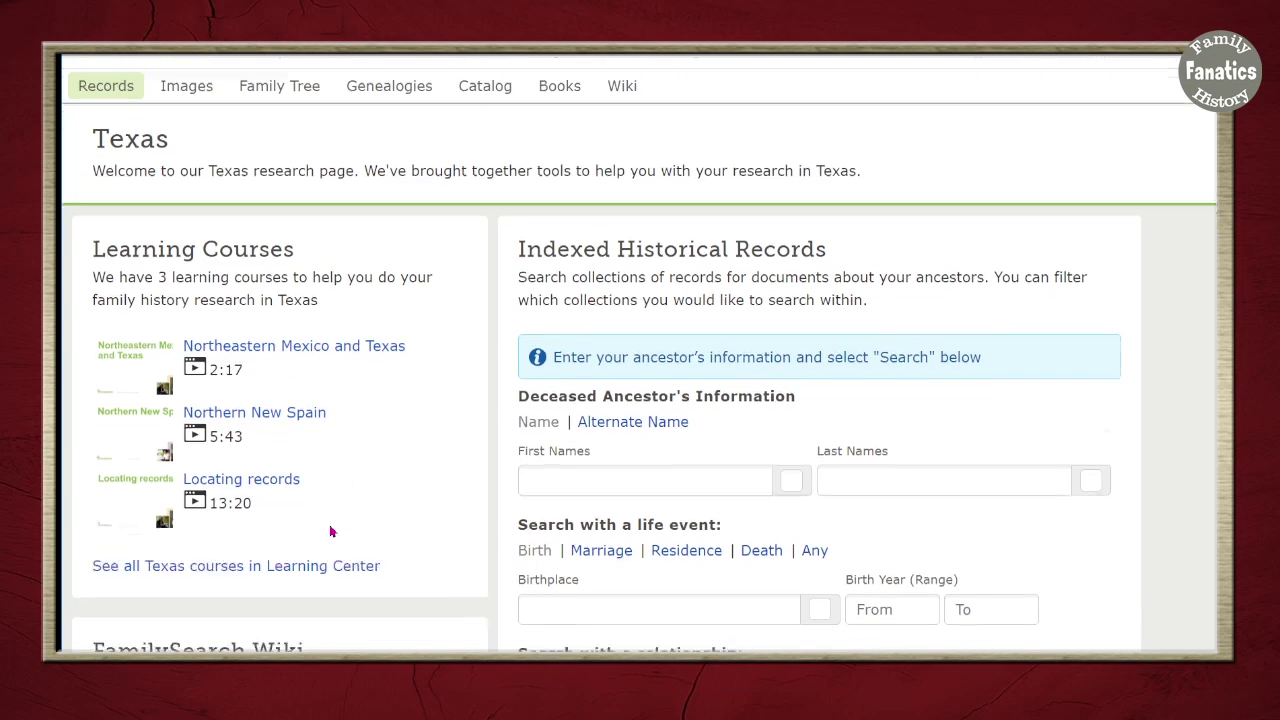
scroll(290, 480, "down", 1)
scroll(330, 560, "down", 1)
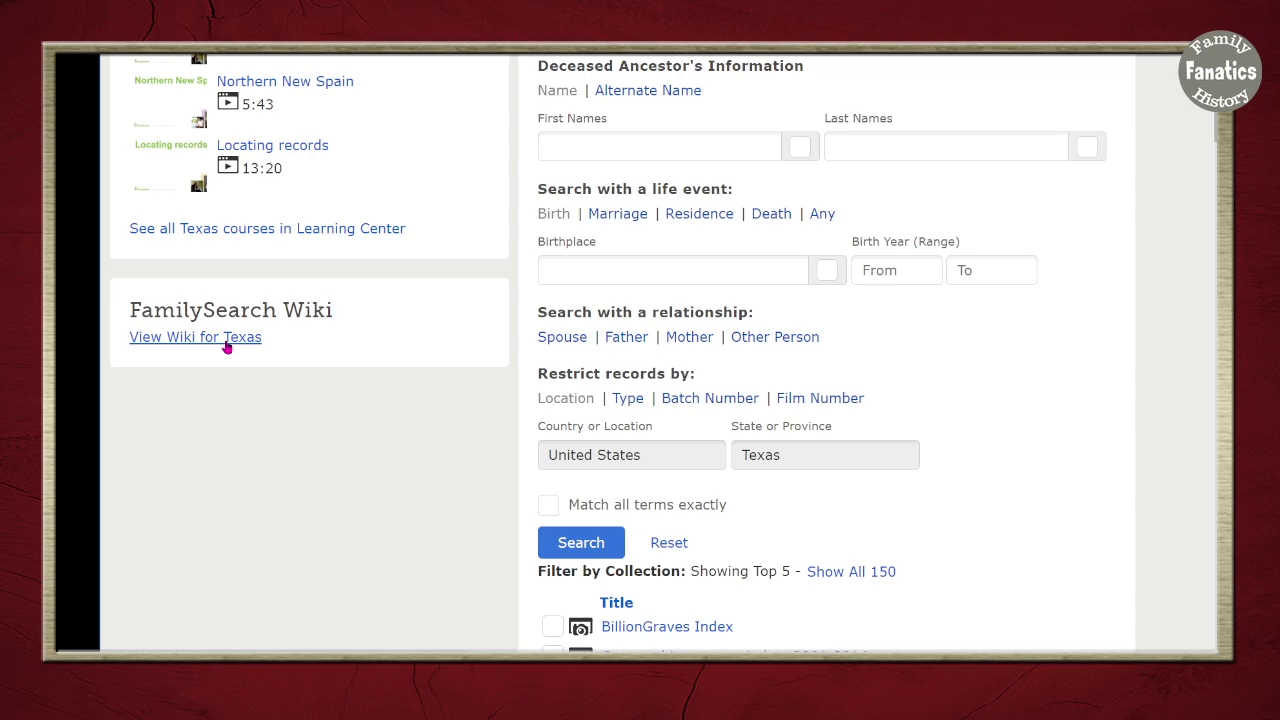
- Open the FamilySearch Wiki article for Texas and choose Lubbock County on its clickable county map
left_click(227, 343)
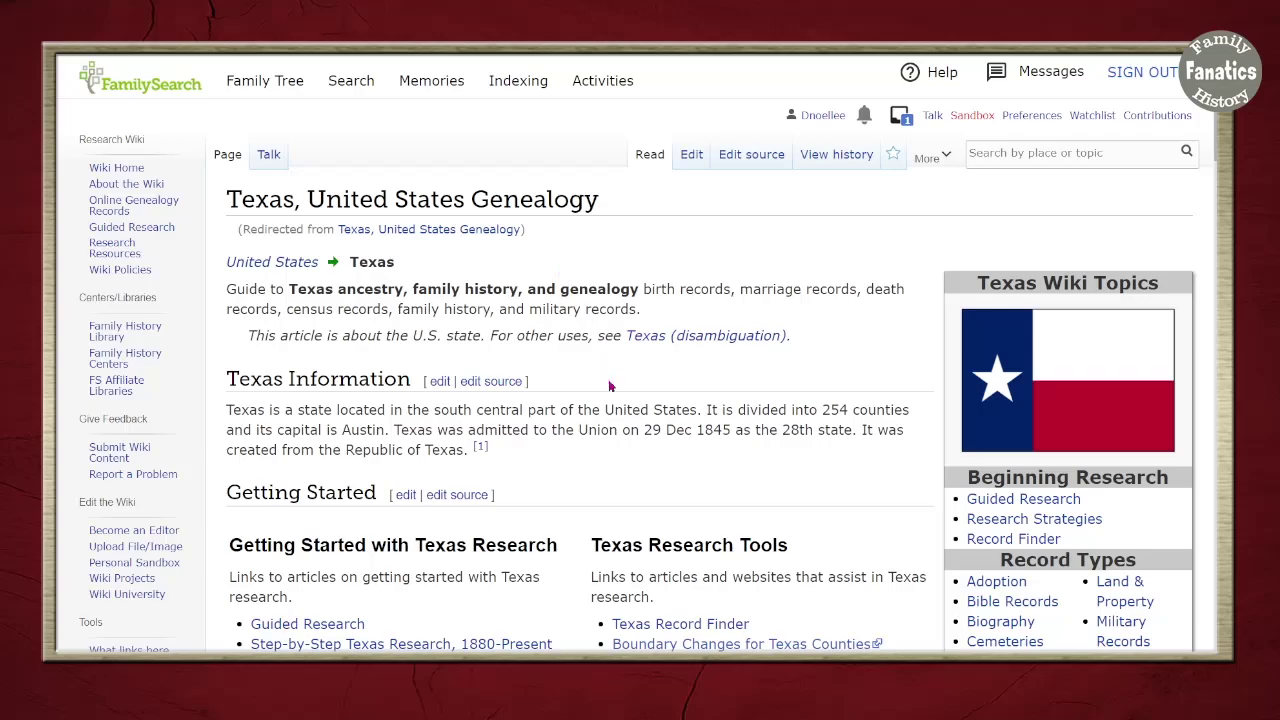
scroll(617, 404, "down", 5)
scroll(617, 404, "down", 5)
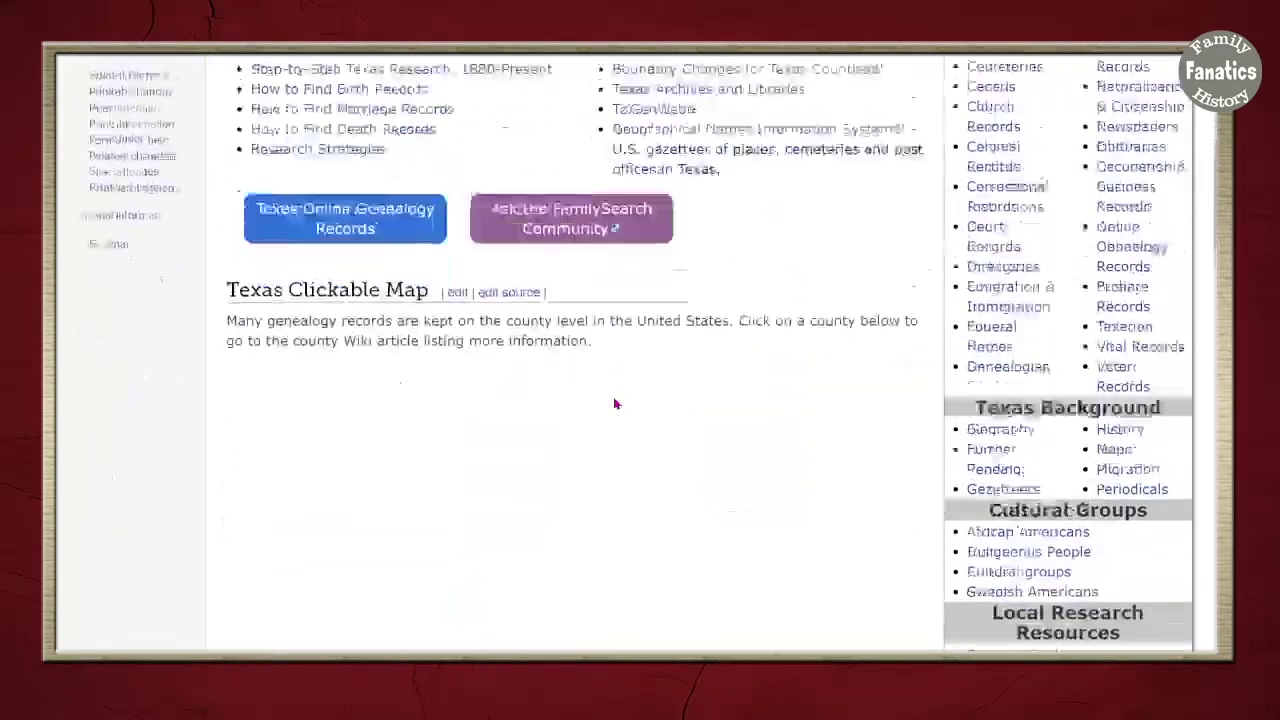
scroll(615, 403, "down", 4)
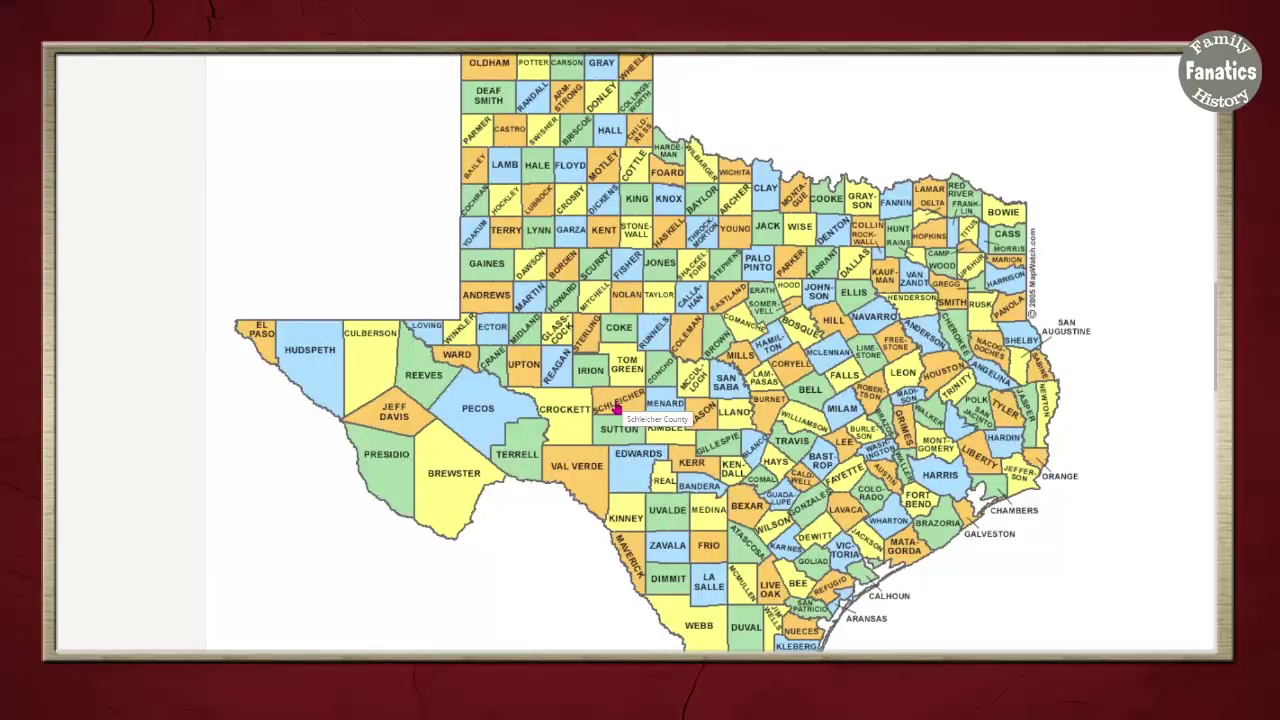
left_click(536, 202)
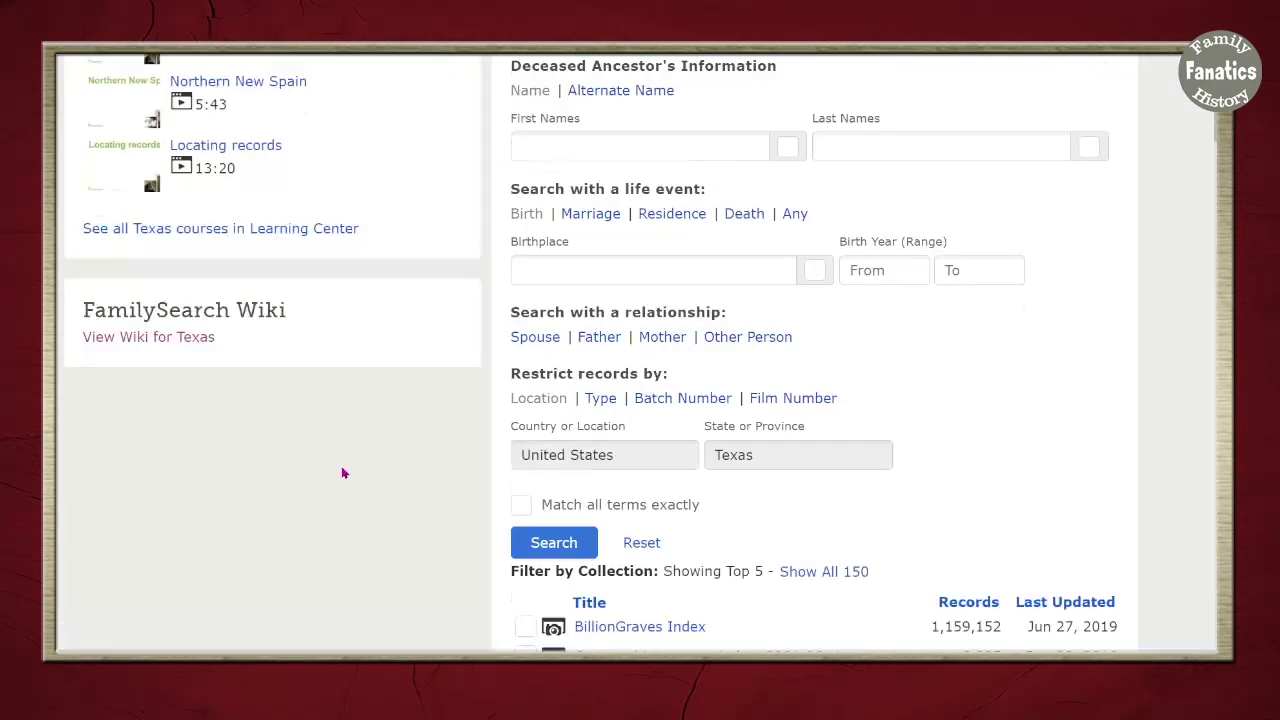
- Return to the place search, find Germany and open its research page
scroll(342, 473, "up", 3)
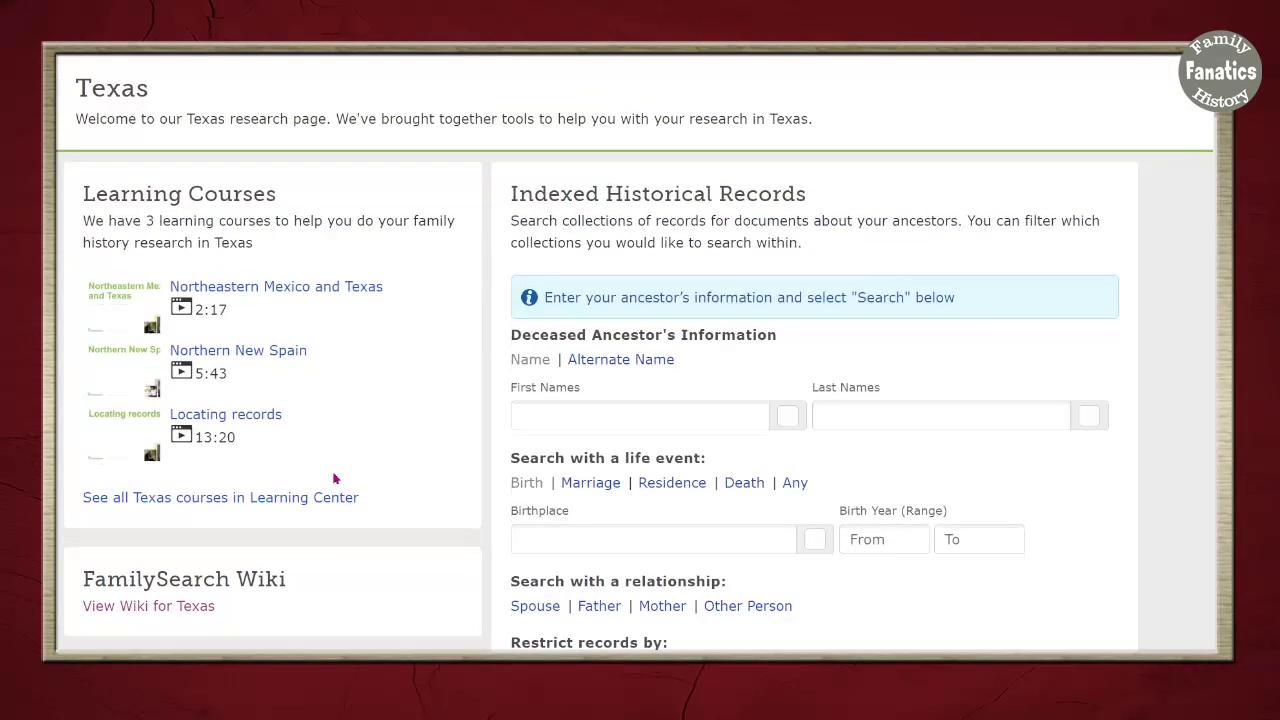
scroll(335, 479, "down", 1)
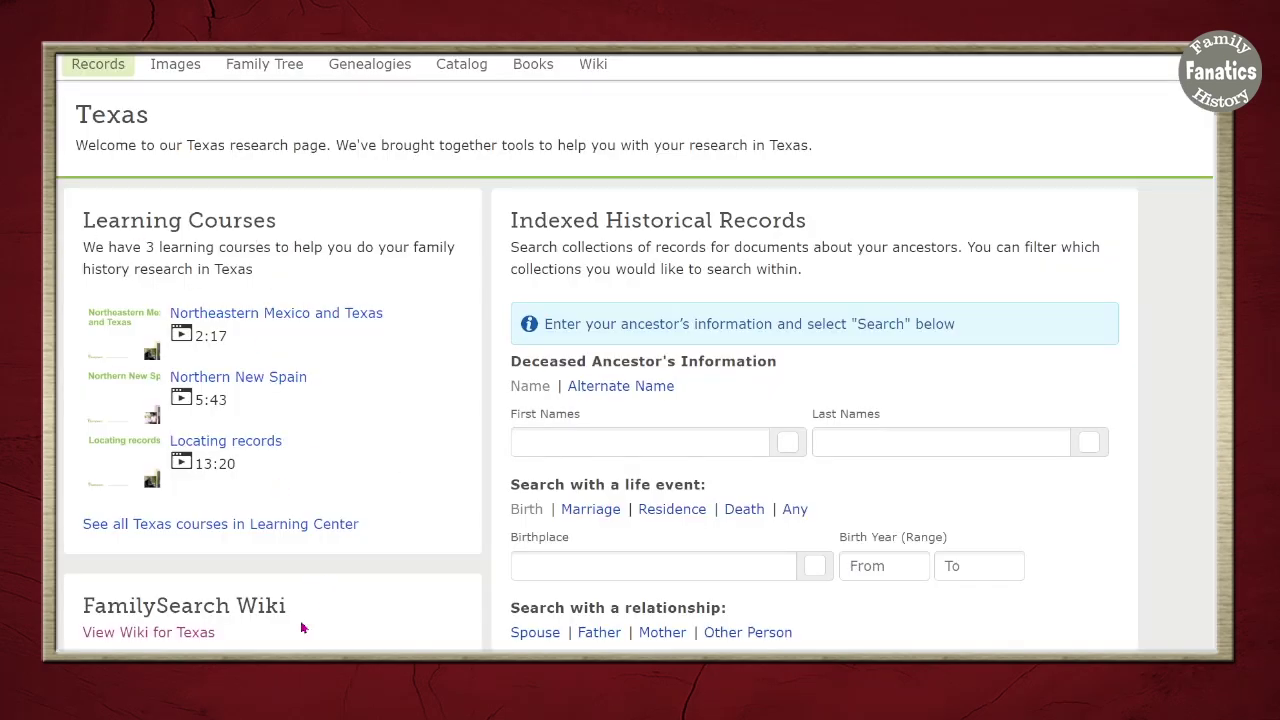
scroll(301, 627, "down", 2)
scroll(301, 627, "down", 2)
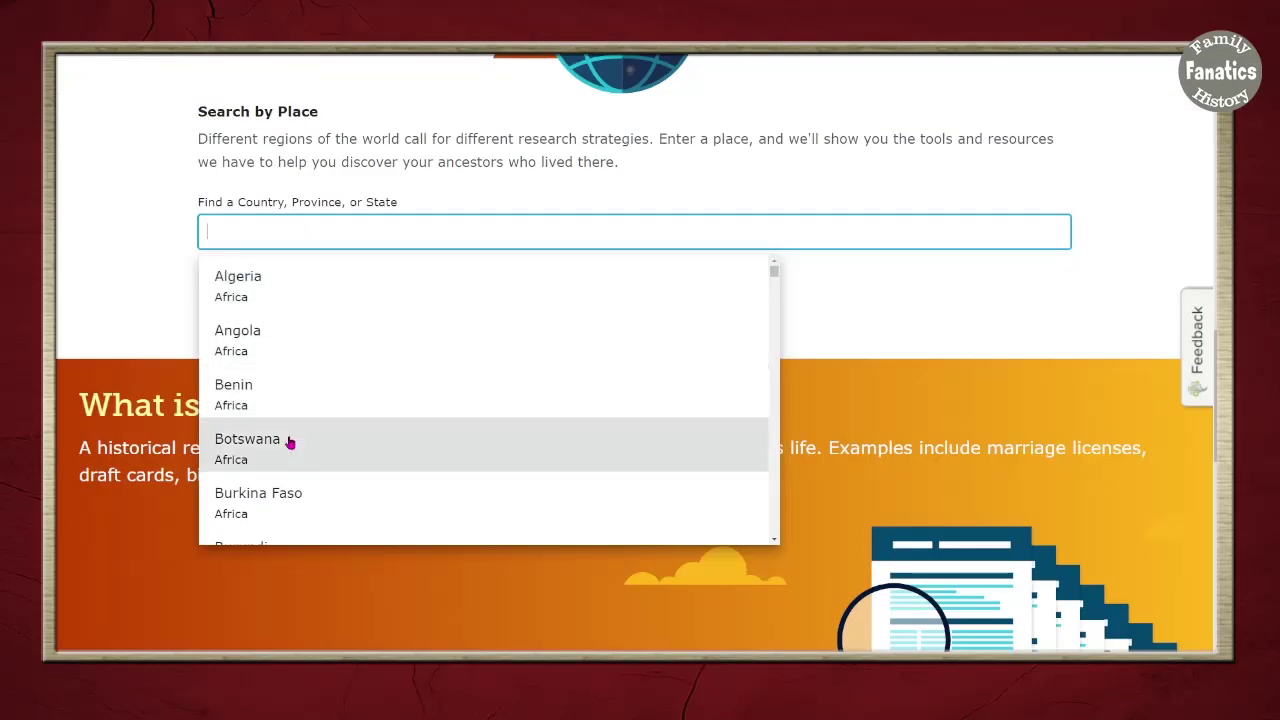
left_click(289, 443)
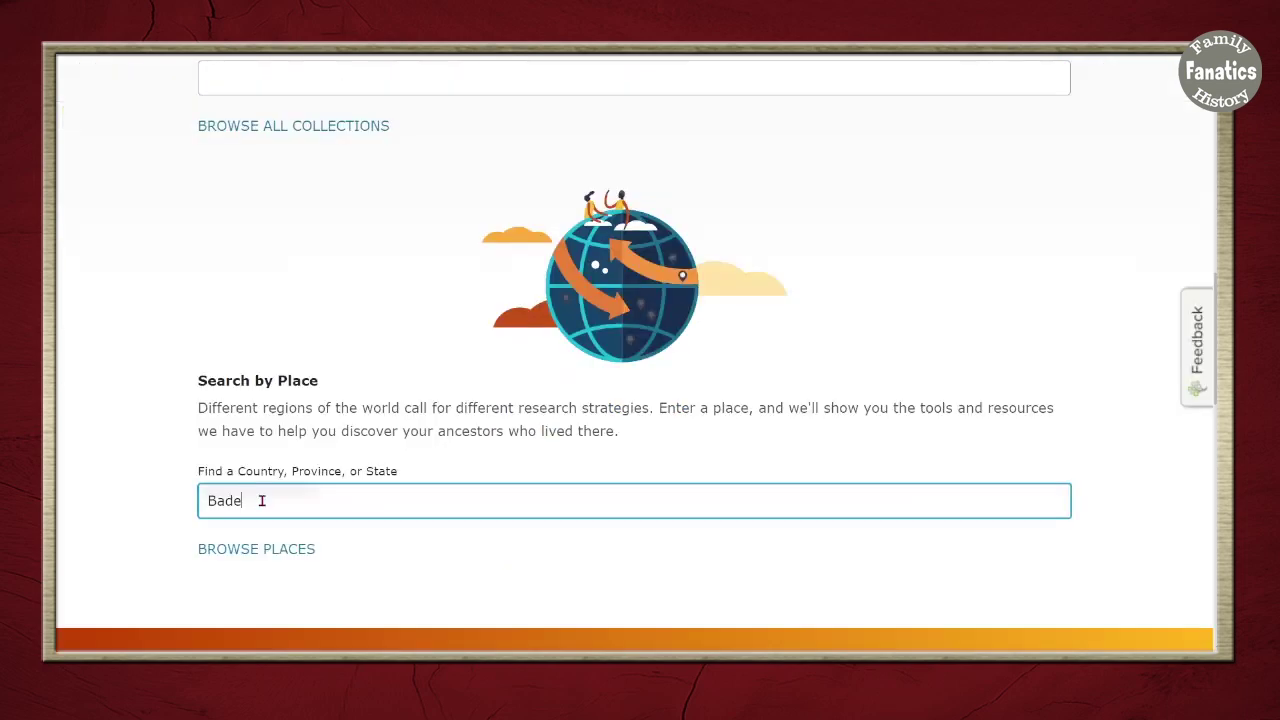
key("BackSpace")
key("BackSpace")
key("BackSpace")
key("BackSpace")
type("German")
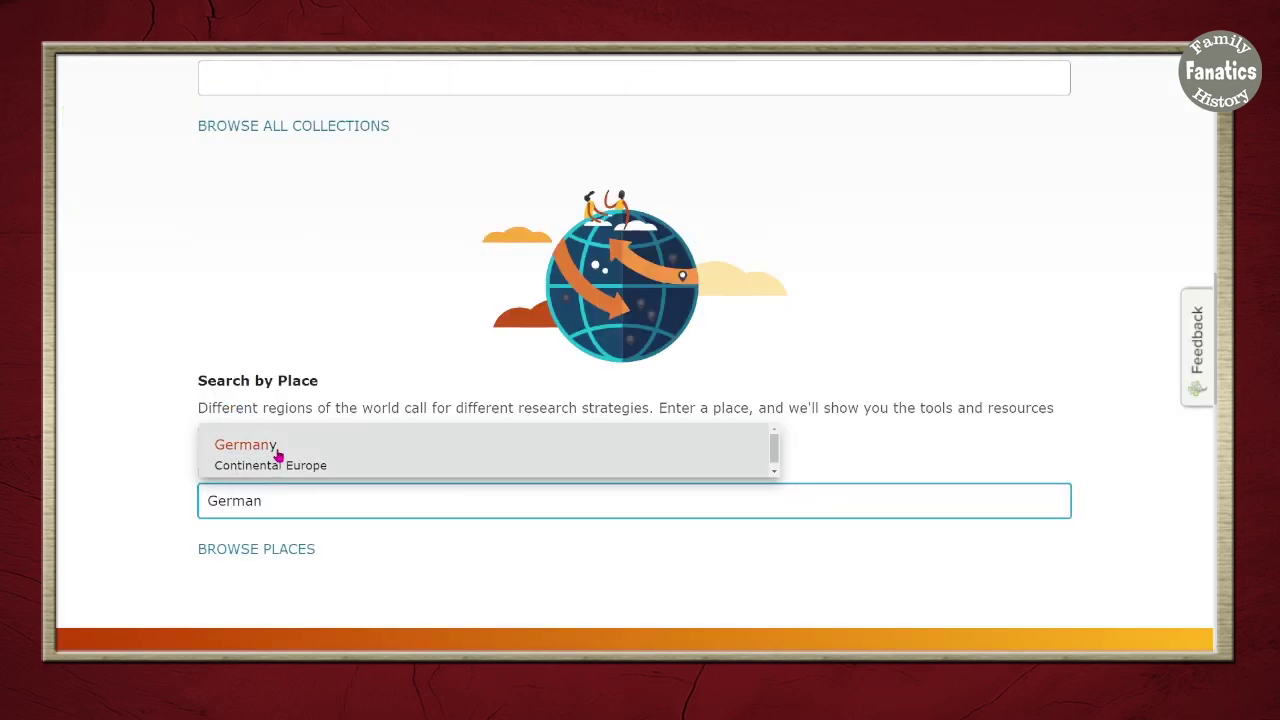
left_click(274, 452)
- Examine the Germany research page's learning courses, wiki section and current indexing projects, including those for Saxony and Baden
scroll(271, 523, "down", 1)
scroll(372, 462, "down", 1)
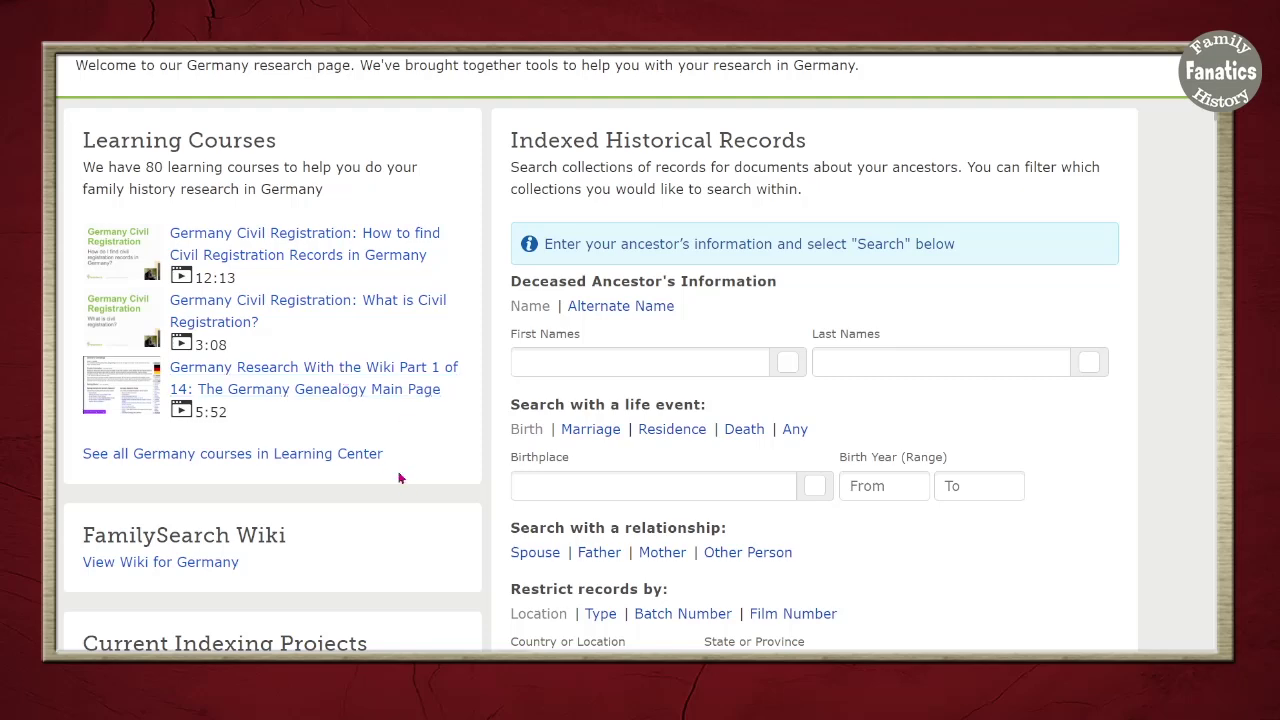
scroll(409, 496, "down", 1)
scroll(409, 497, "down", 3)
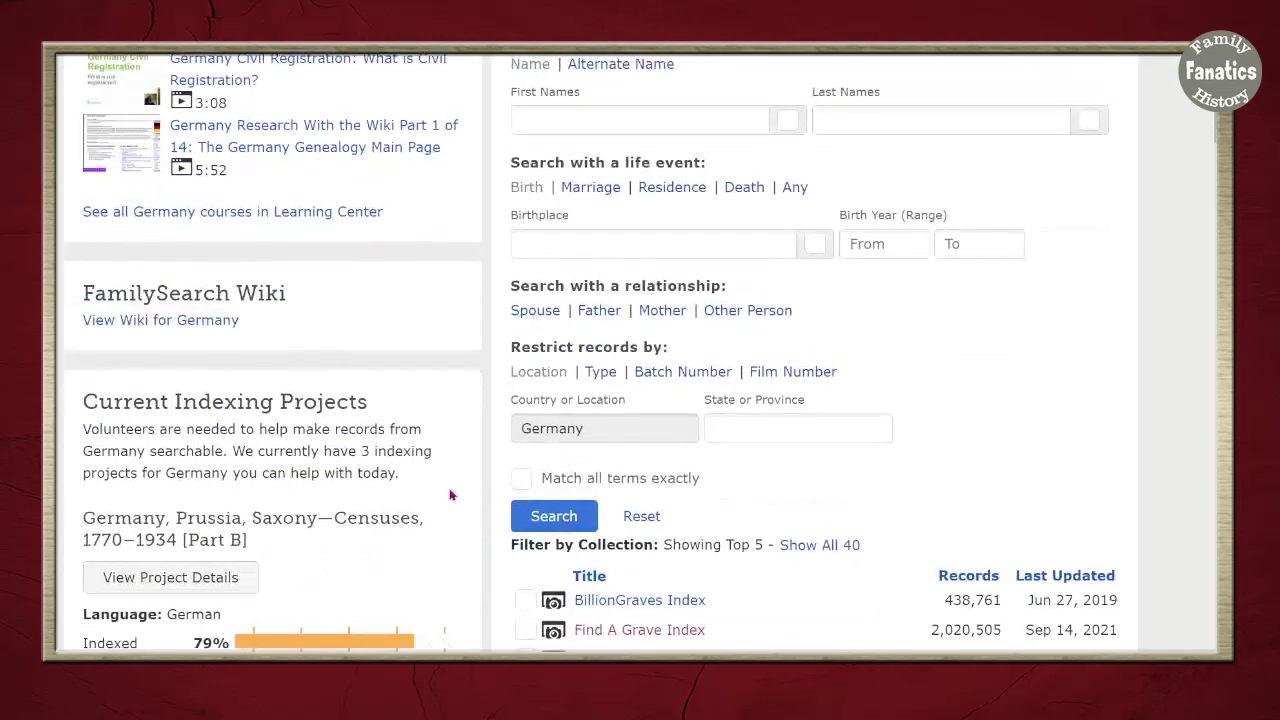
scroll(400, 497, "down", 4)
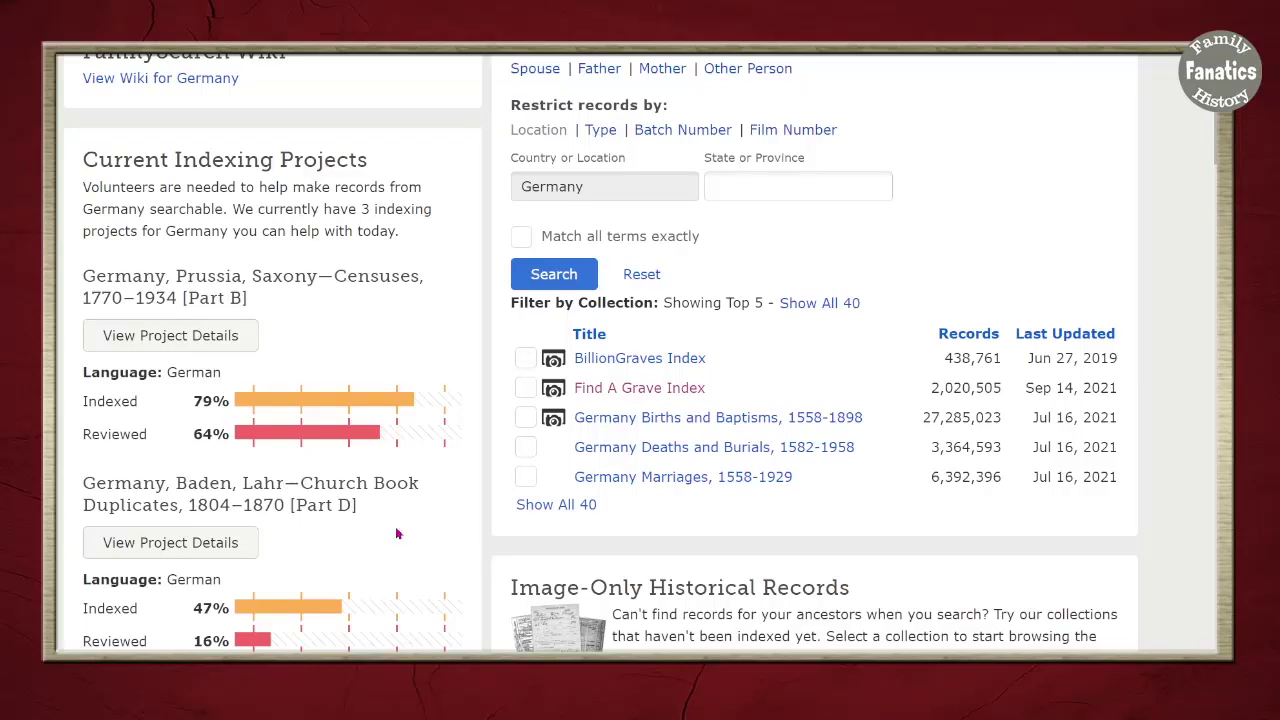
double_click(265, 278)
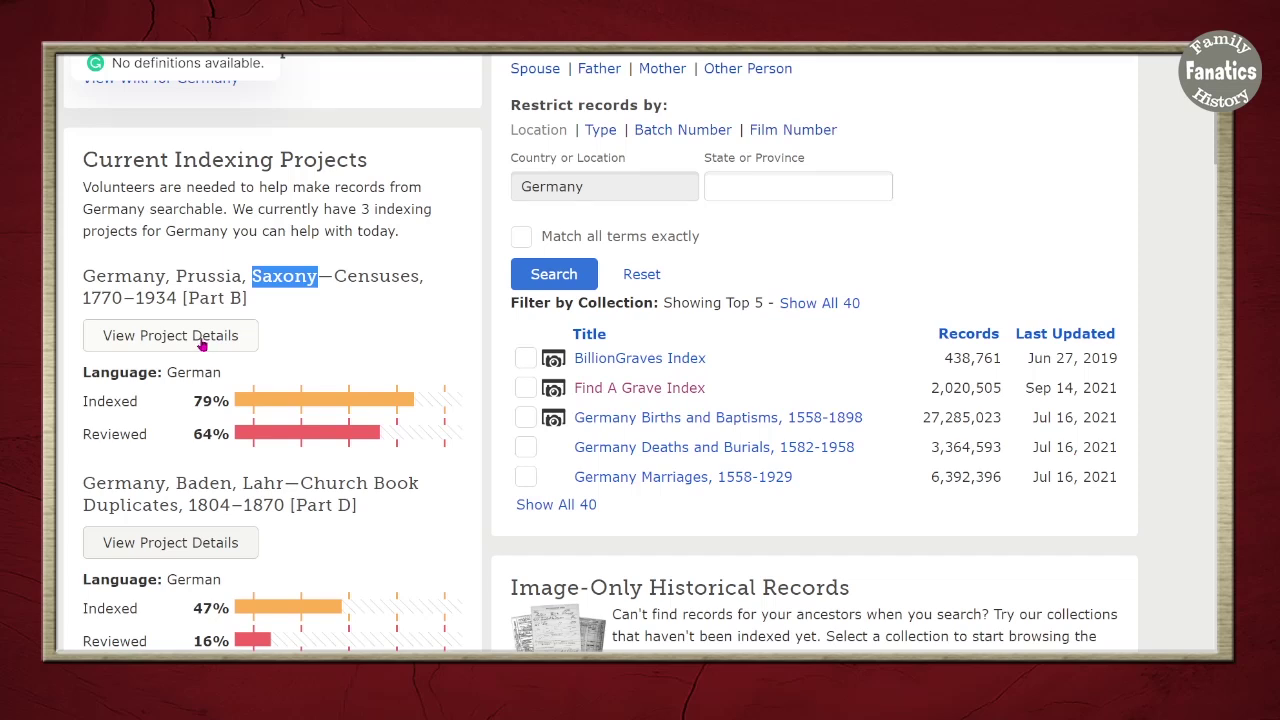
scroll(310, 555, "up", 7)
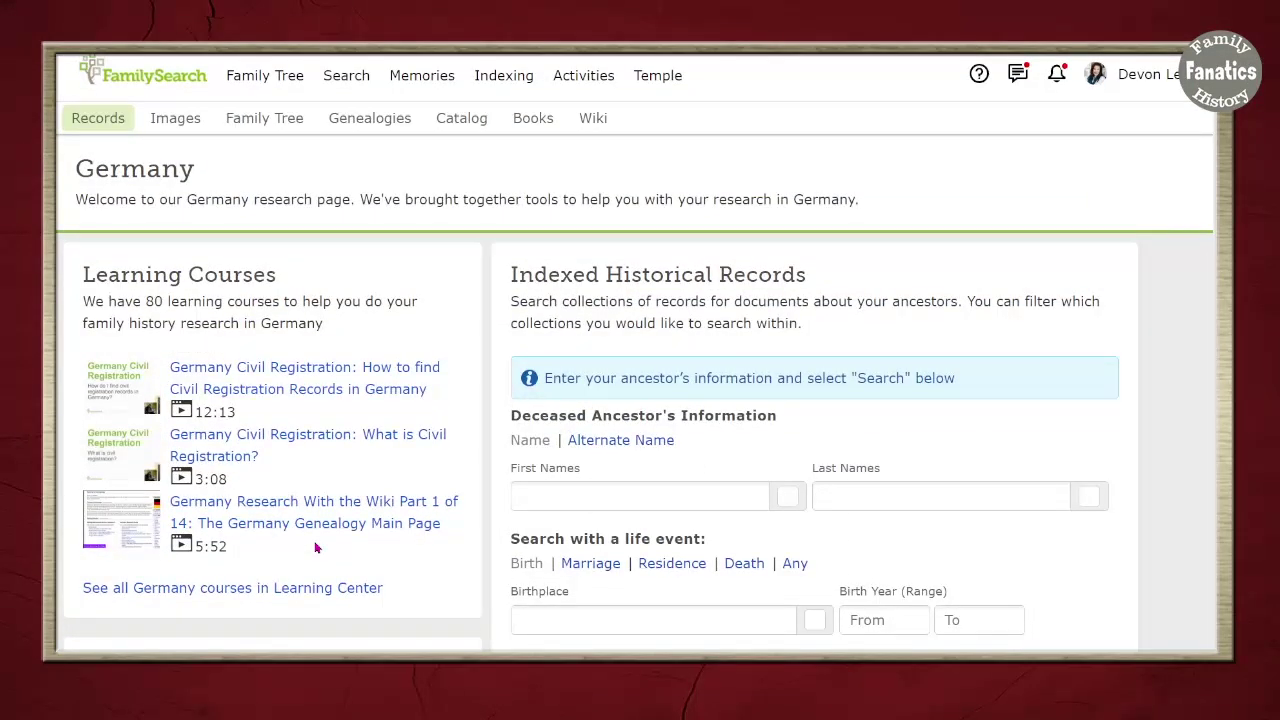
scroll(294, 554, "down", 4)
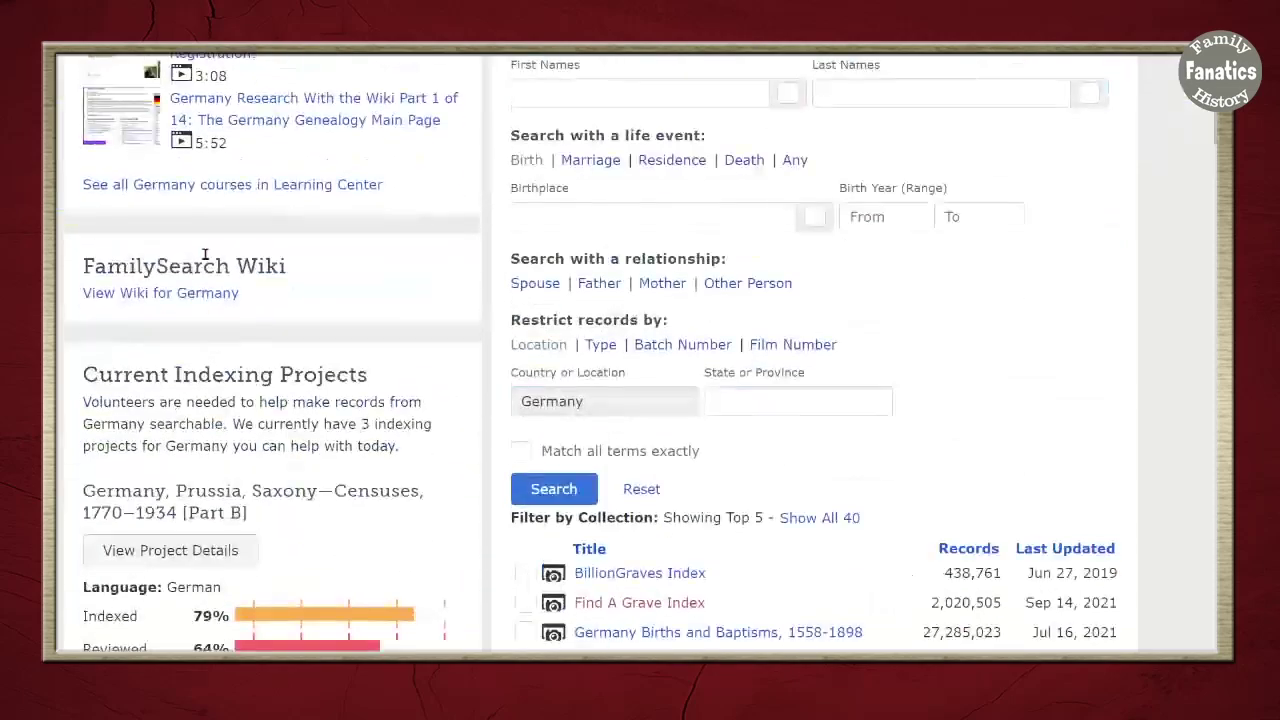
scroll(216, 305, "down", 2)
double_click(204, 456)
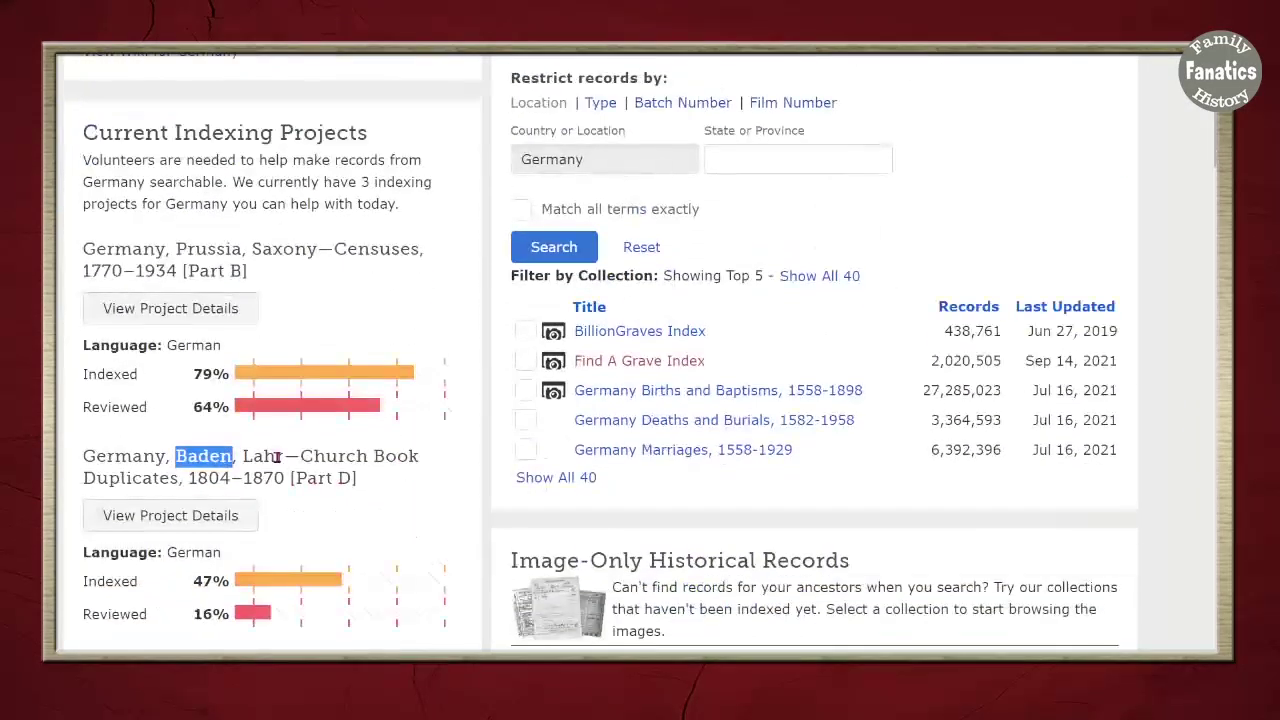
scroll(277, 456, "up", 3)
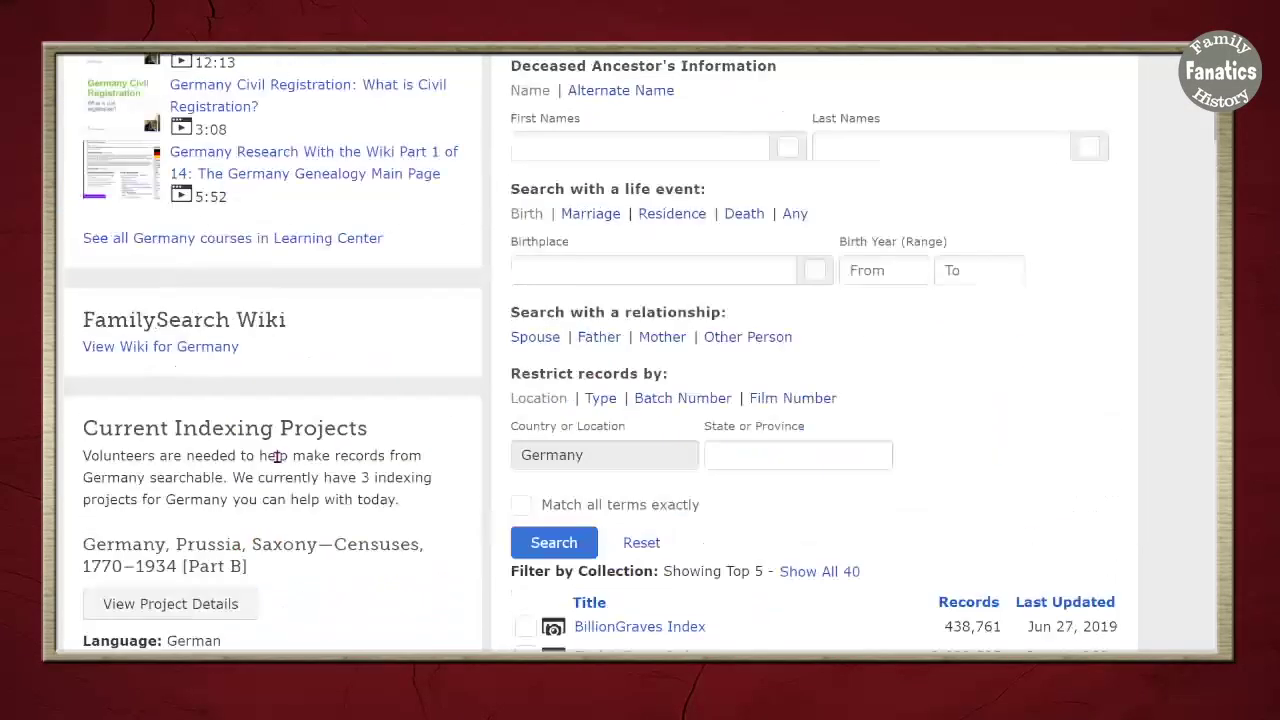
scroll(277, 456, "up", 4)
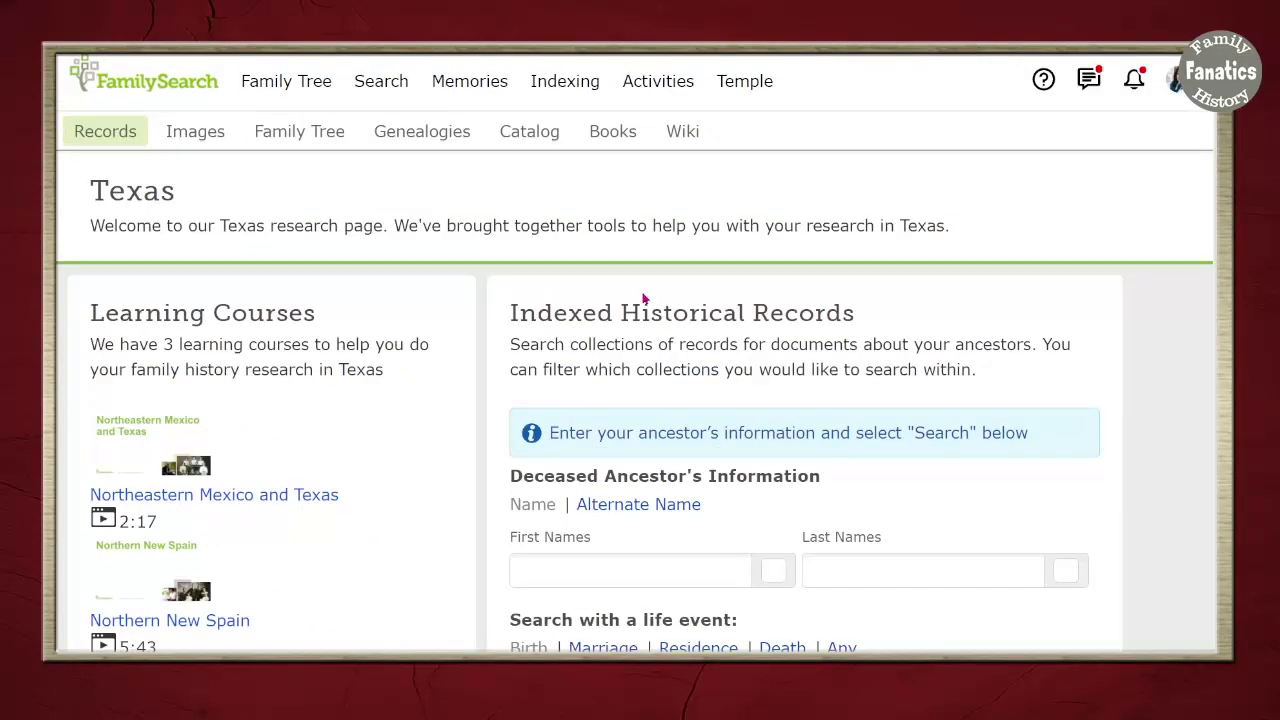
- Search the Texas indexed historical records using the ancestor's first and last names
scroll(860, 315, "down", 2)
scroll(634, 360, "up", 1)
left_click(647, 385)
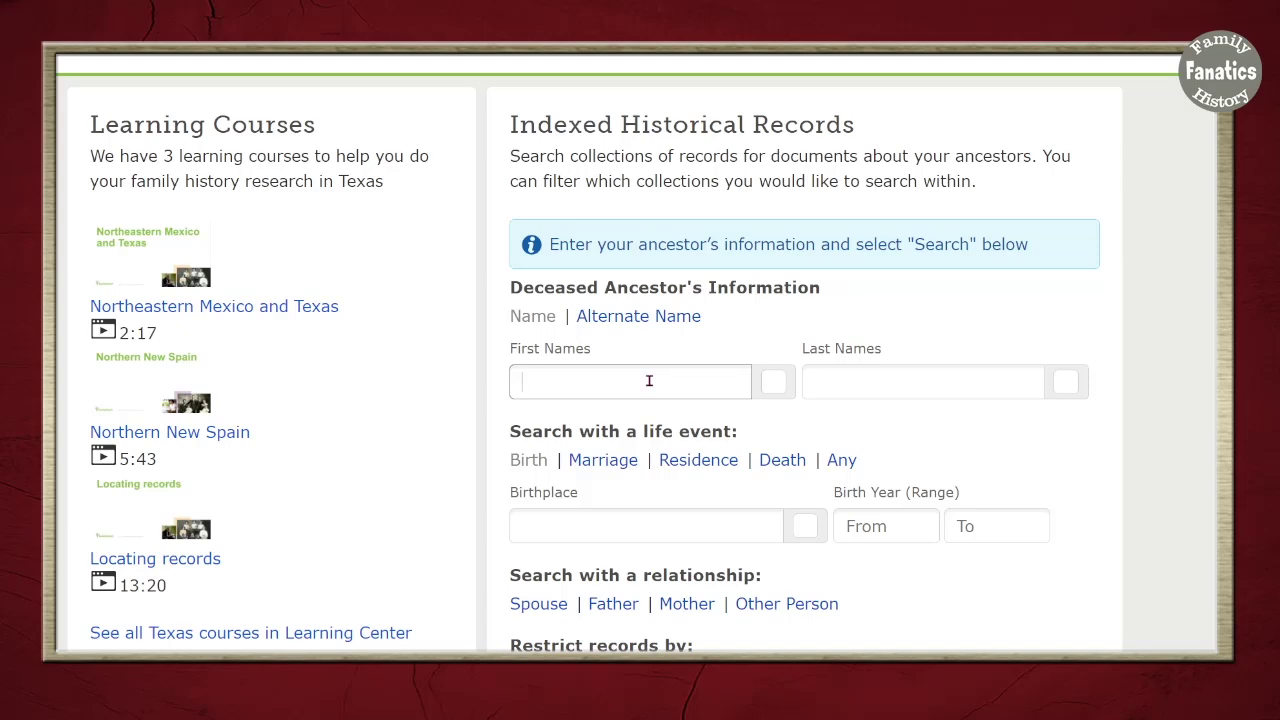
type("Erastmus")
key("Tab")
type("Smith")
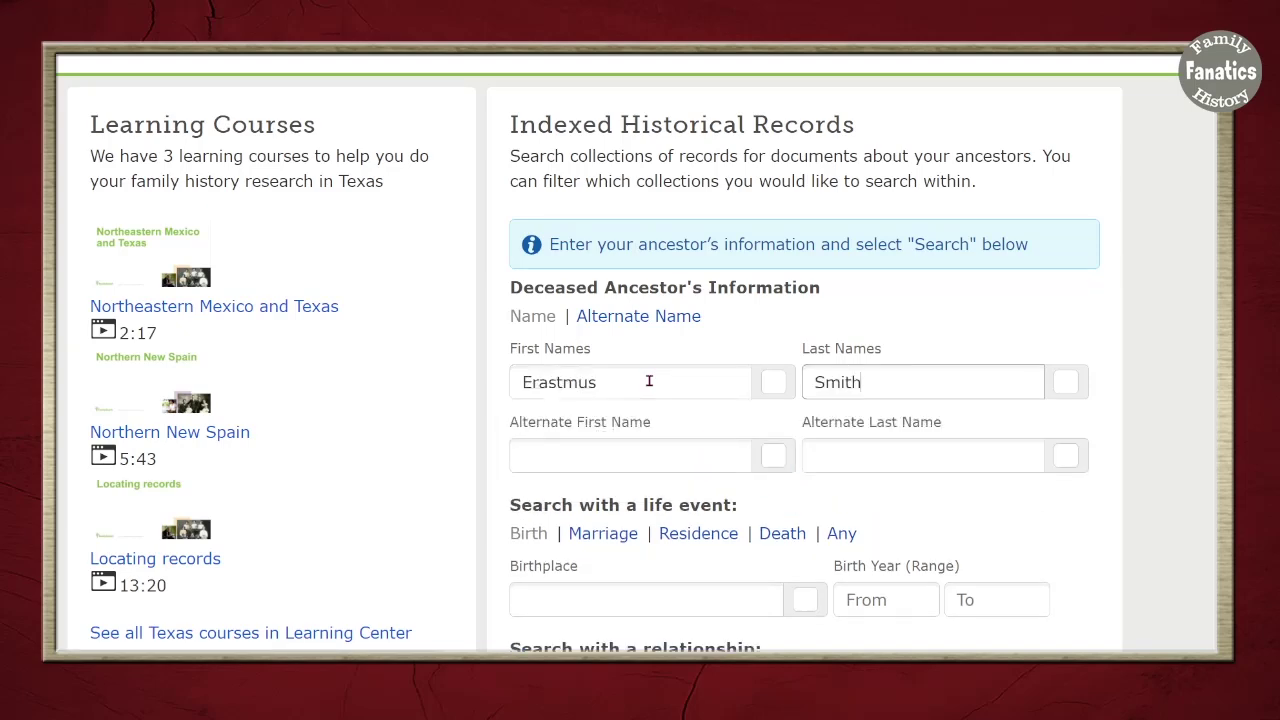
key("Return")
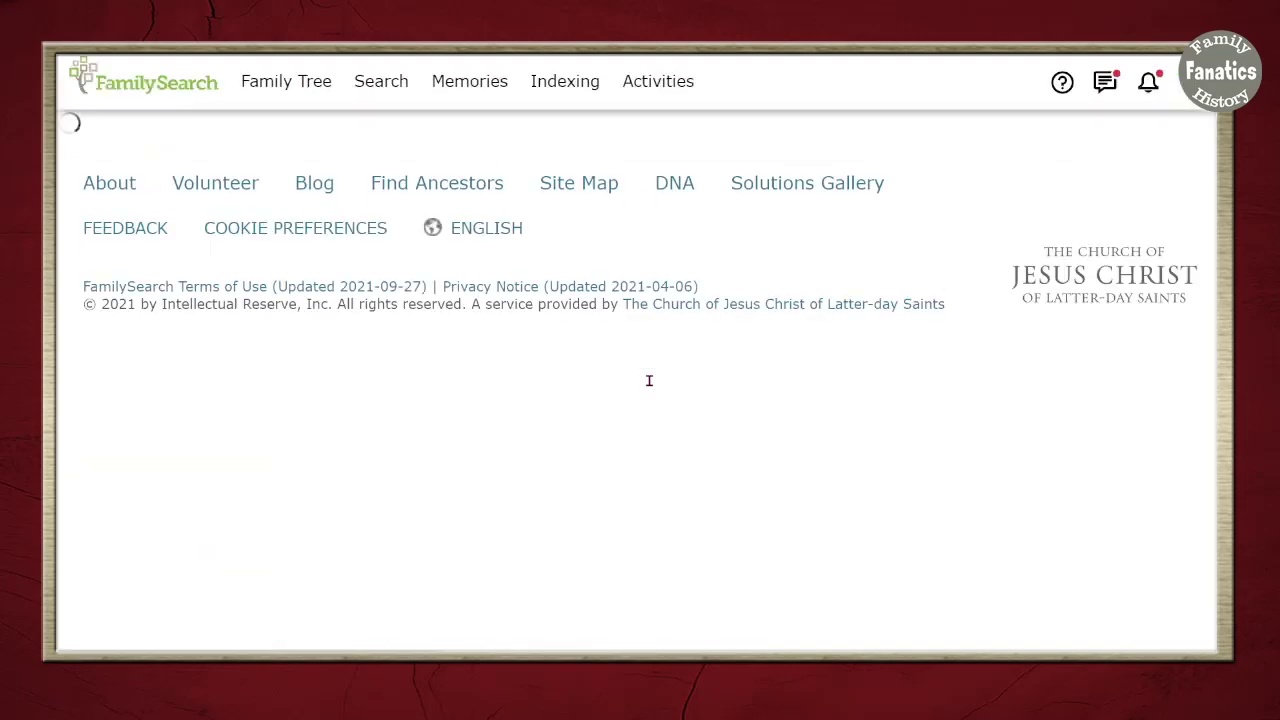
- Look through the list of matching Texas records, checking names, events and relationships
scroll(662, 557, "down", 1)
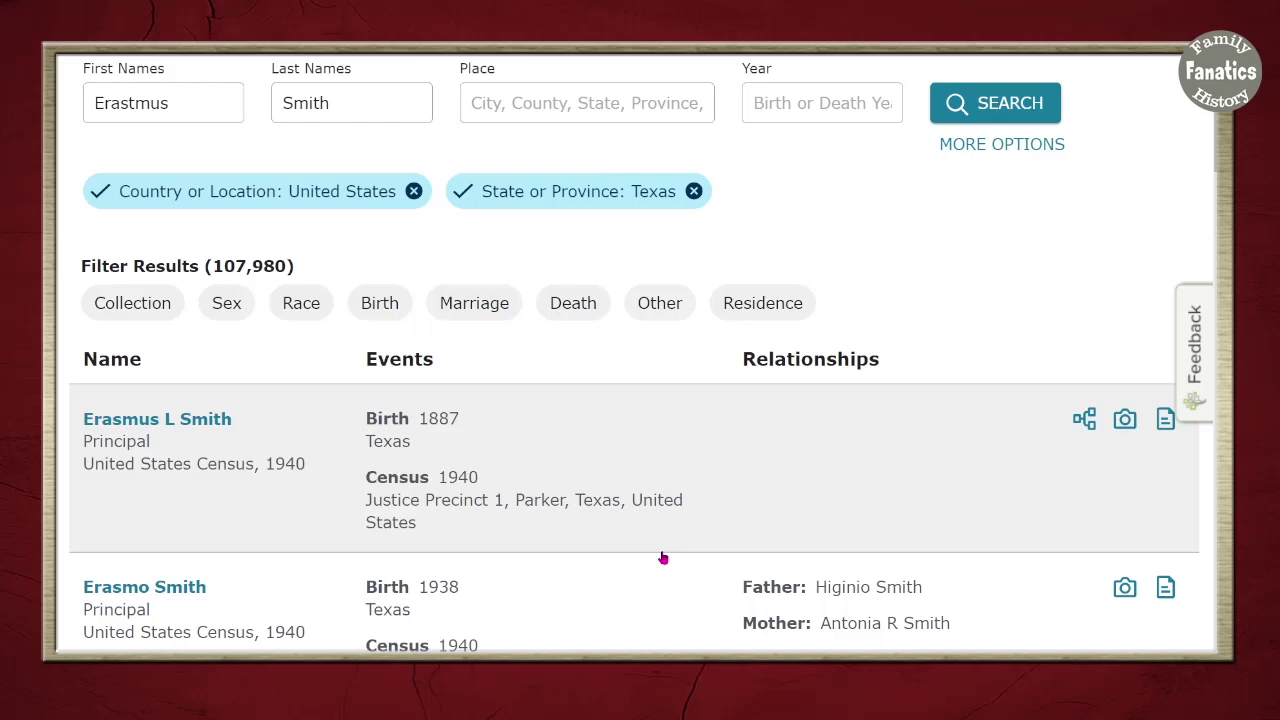
scroll(662, 557, "down", 1)
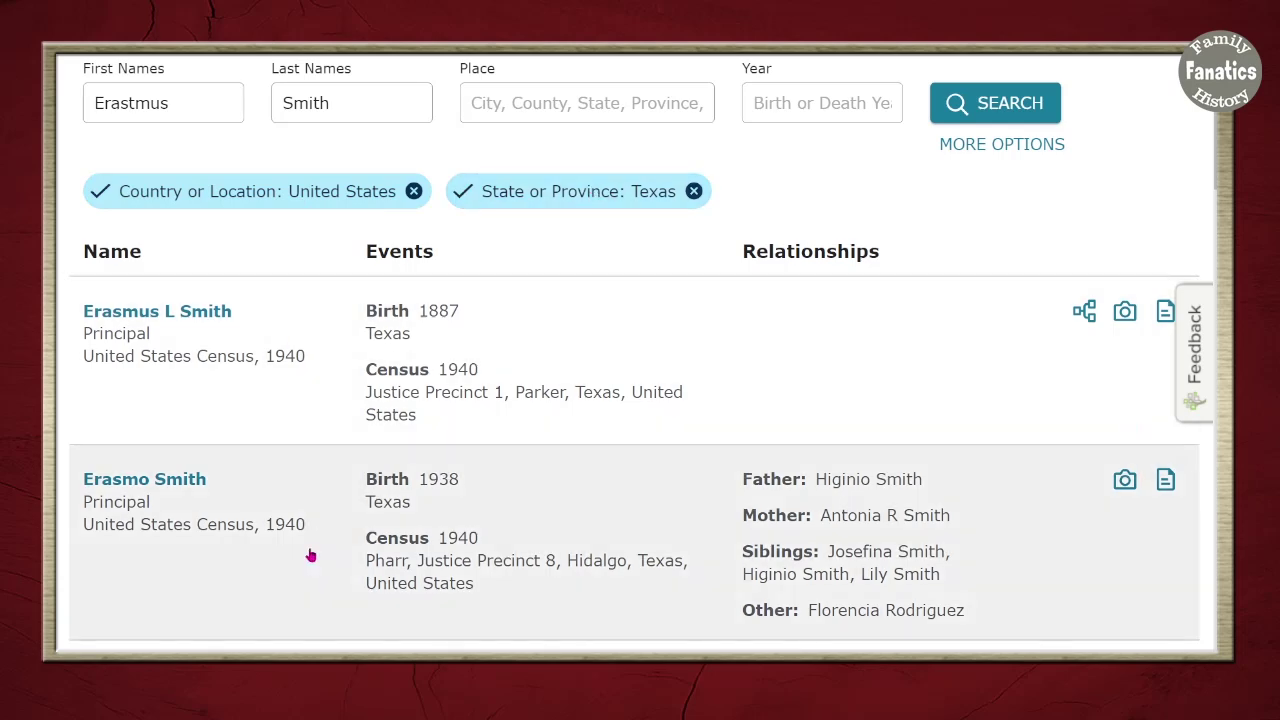
scroll(310, 555, "down", 4)
scroll(489, 640, "down", 1)
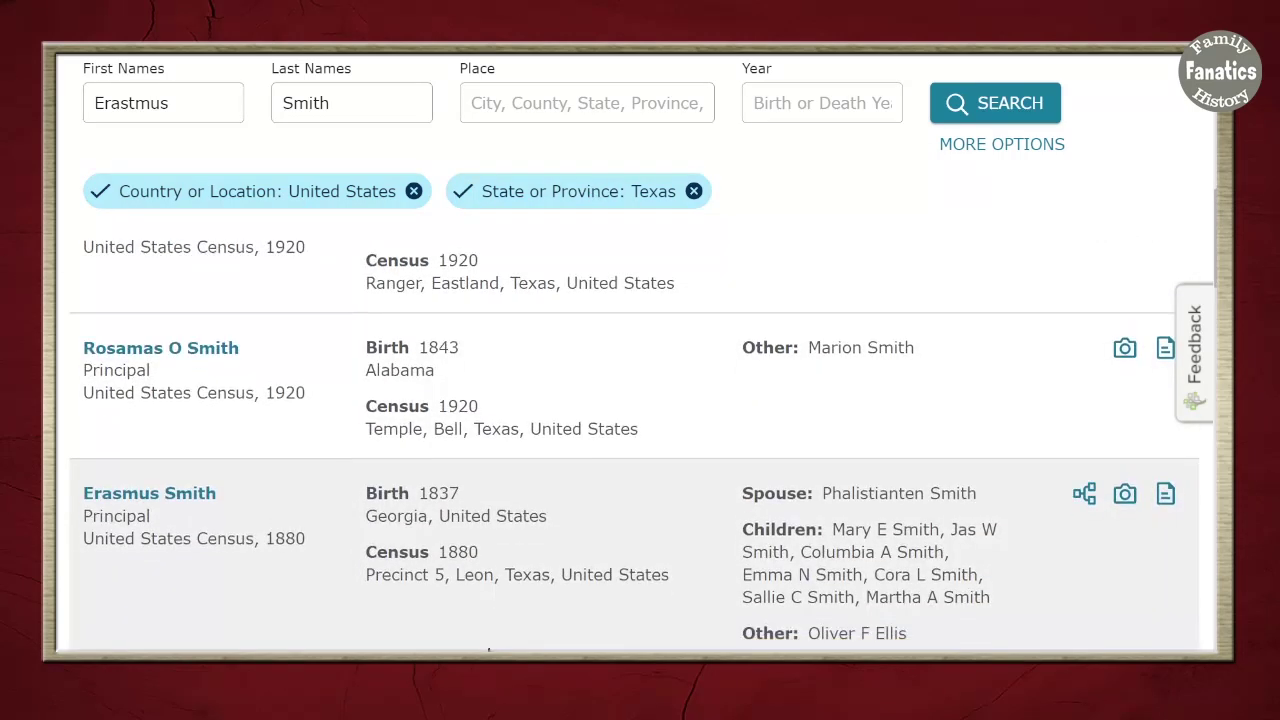
scroll(489, 640, "up", 5)
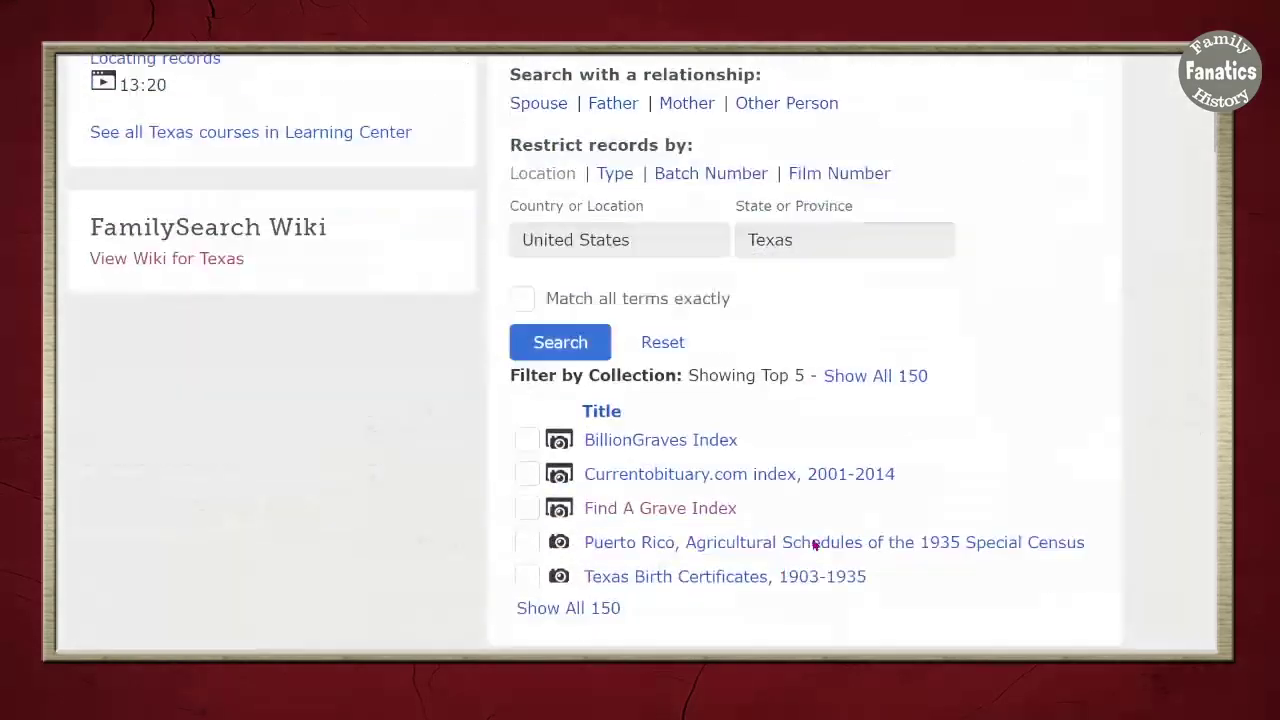
- Restrict the Texas indexed records search to the Texas Birth Certificates, 1903-1935 collection
scroll(811, 535, "down", 3)
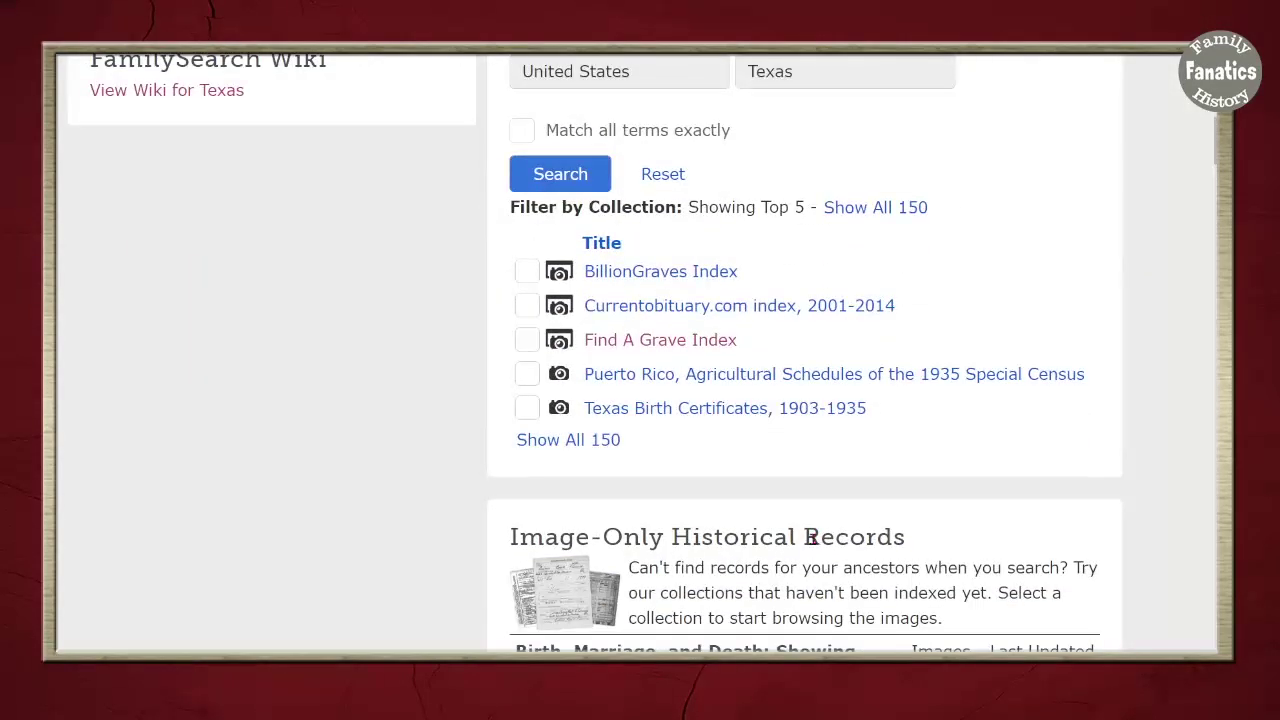
scroll(730, 492, "down", 1)
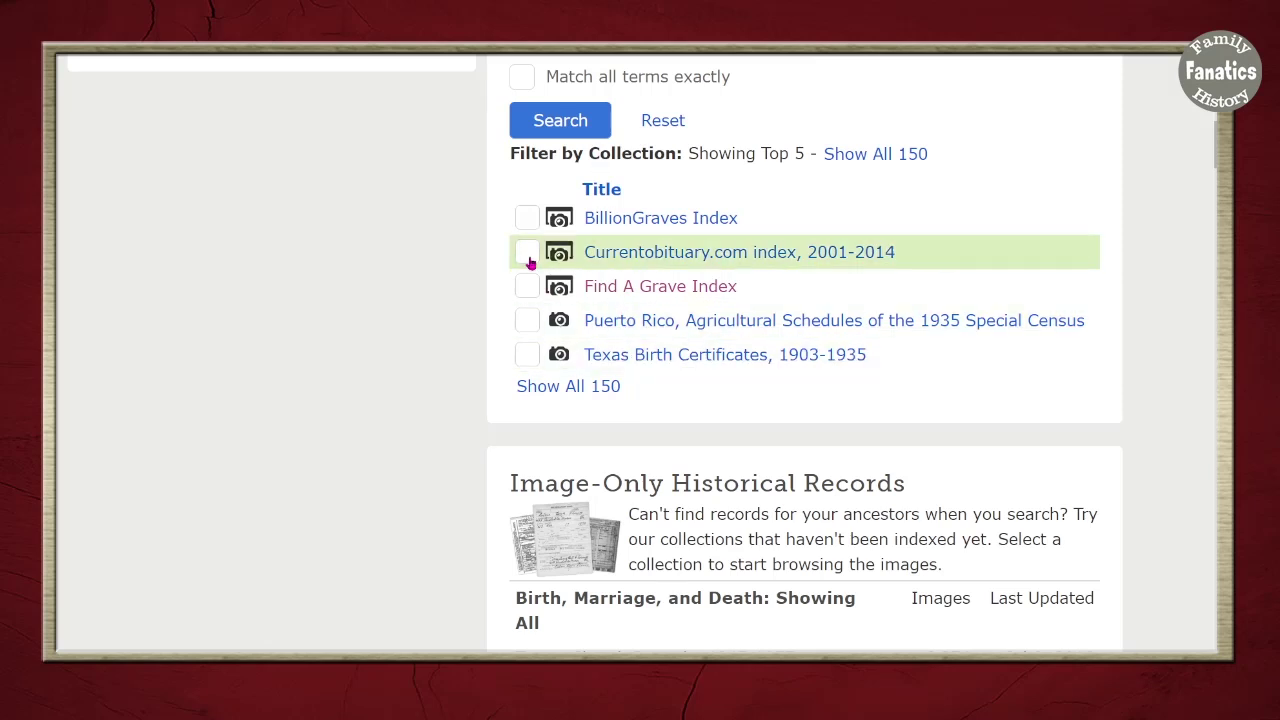
left_click(527, 356)
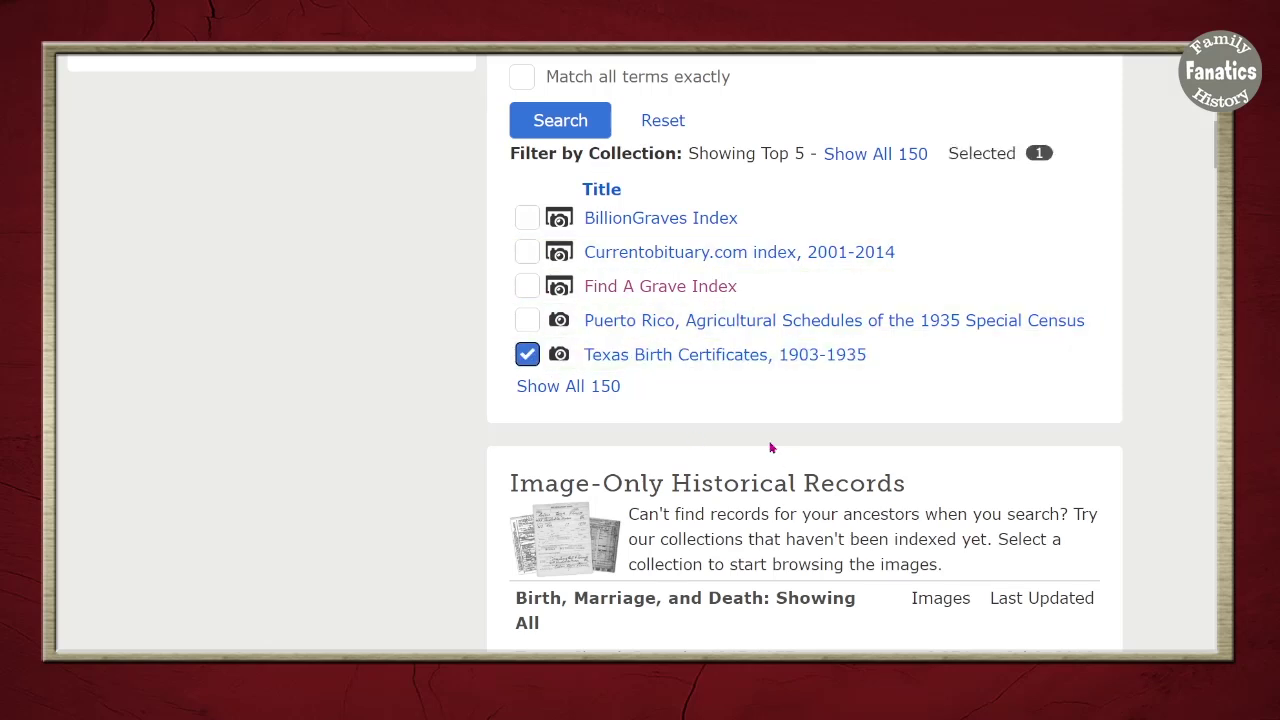
scroll(771, 447, "up", 5)
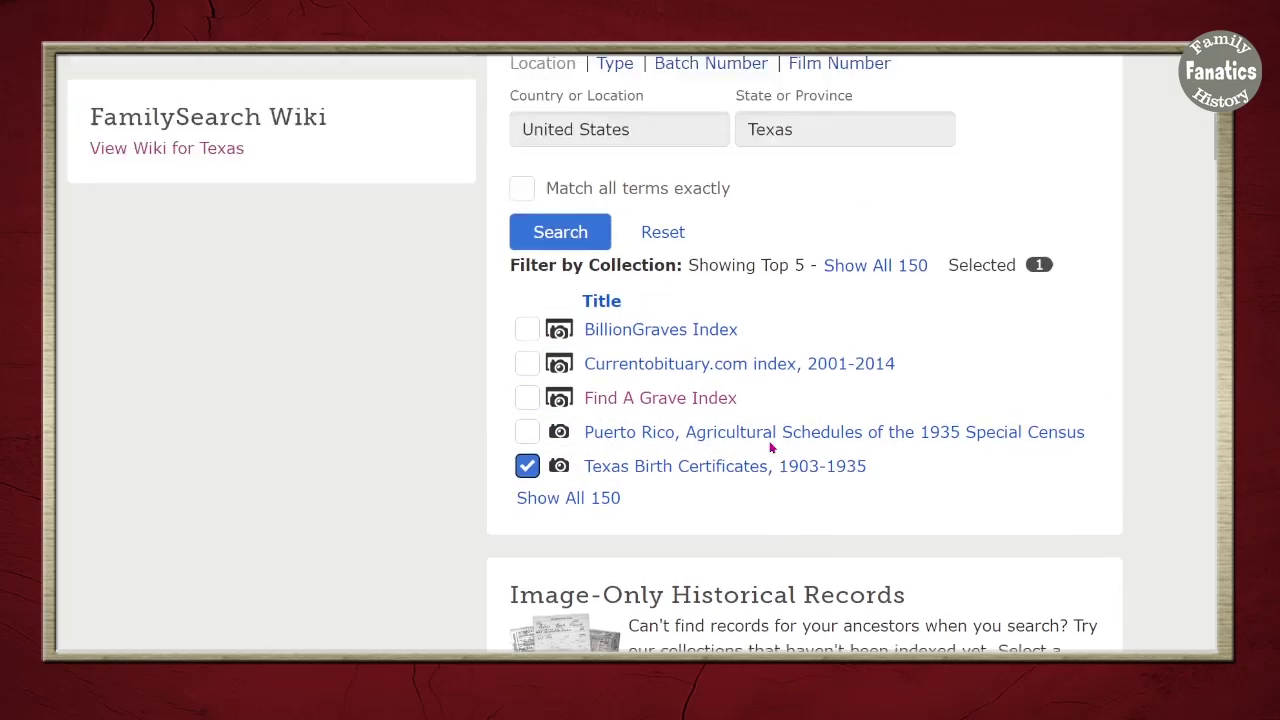
scroll(727, 400, "up", 1)
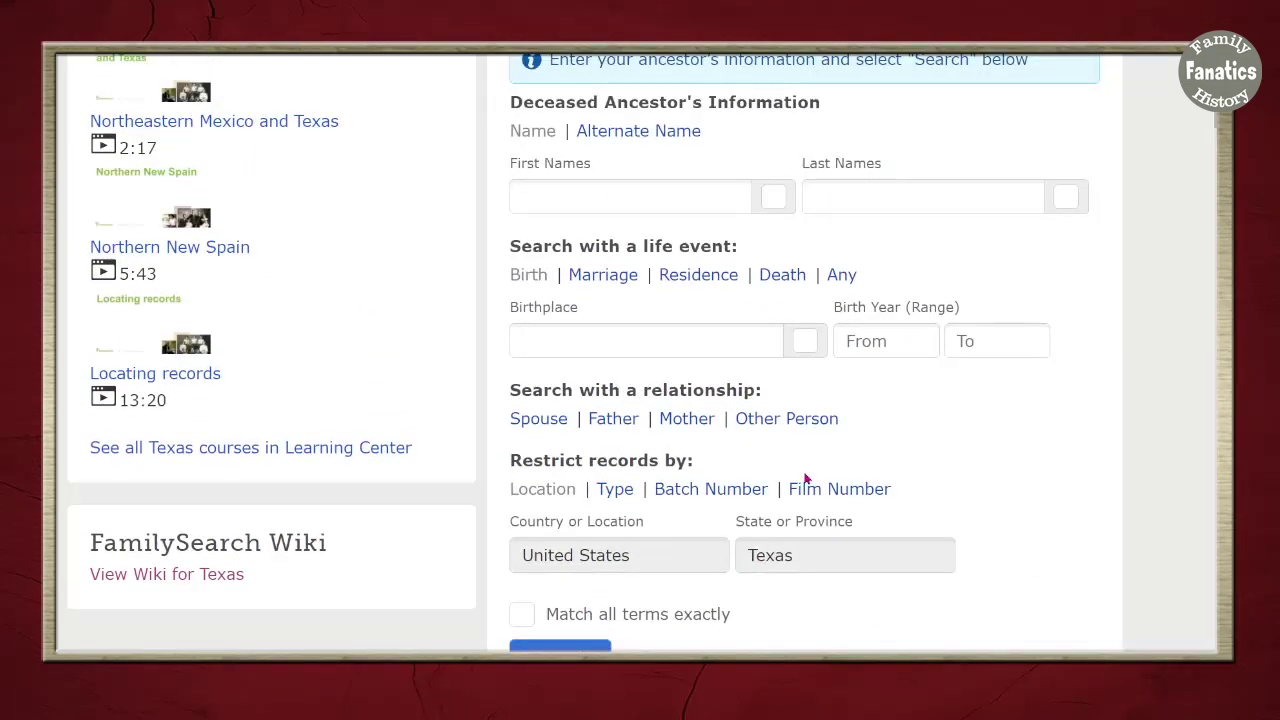
scroll(808, 481, "down", 4)
scroll(809, 481, "down", 1)
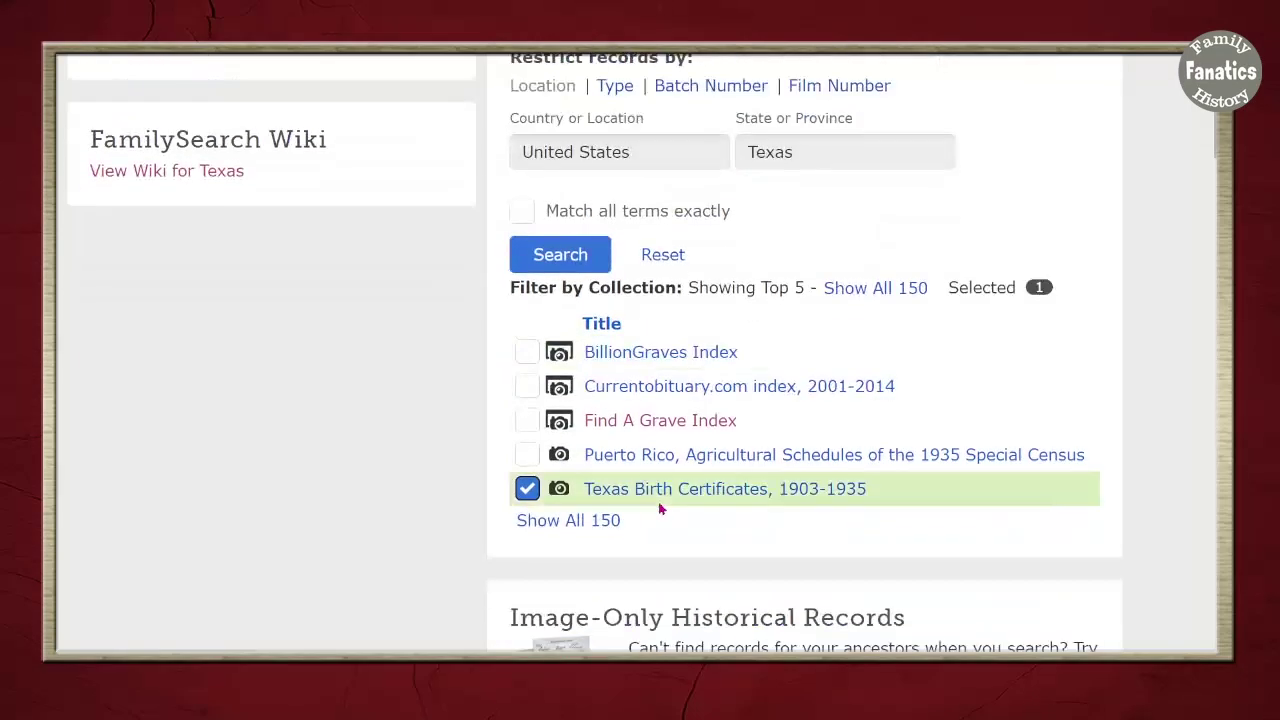
- Examine the Texas Image-Only Historical Records section and its unindexed collections by category, comparing it with the indexed search form
scroll(848, 562, "down", 4)
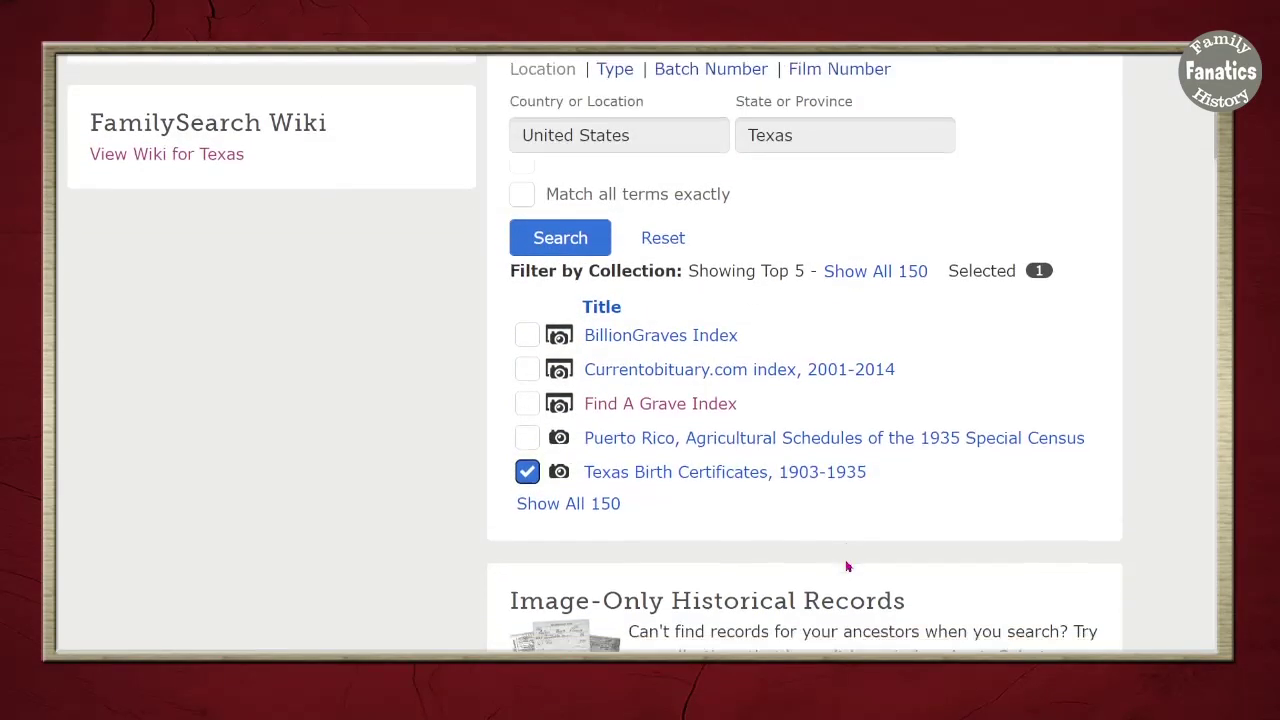
scroll(848, 562, "down", 1)
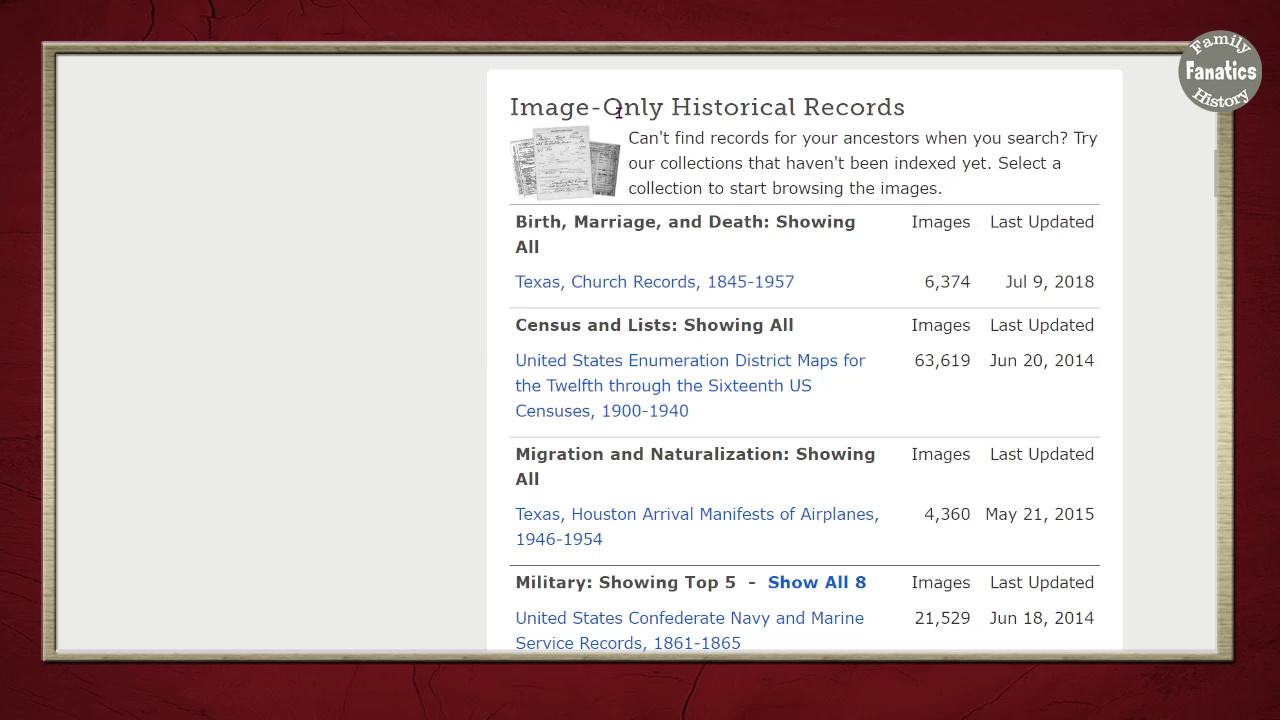
scroll(730, 455, "up", 5)
scroll(730, 455, "up", 3)
scroll(808, 397, "up", 1)
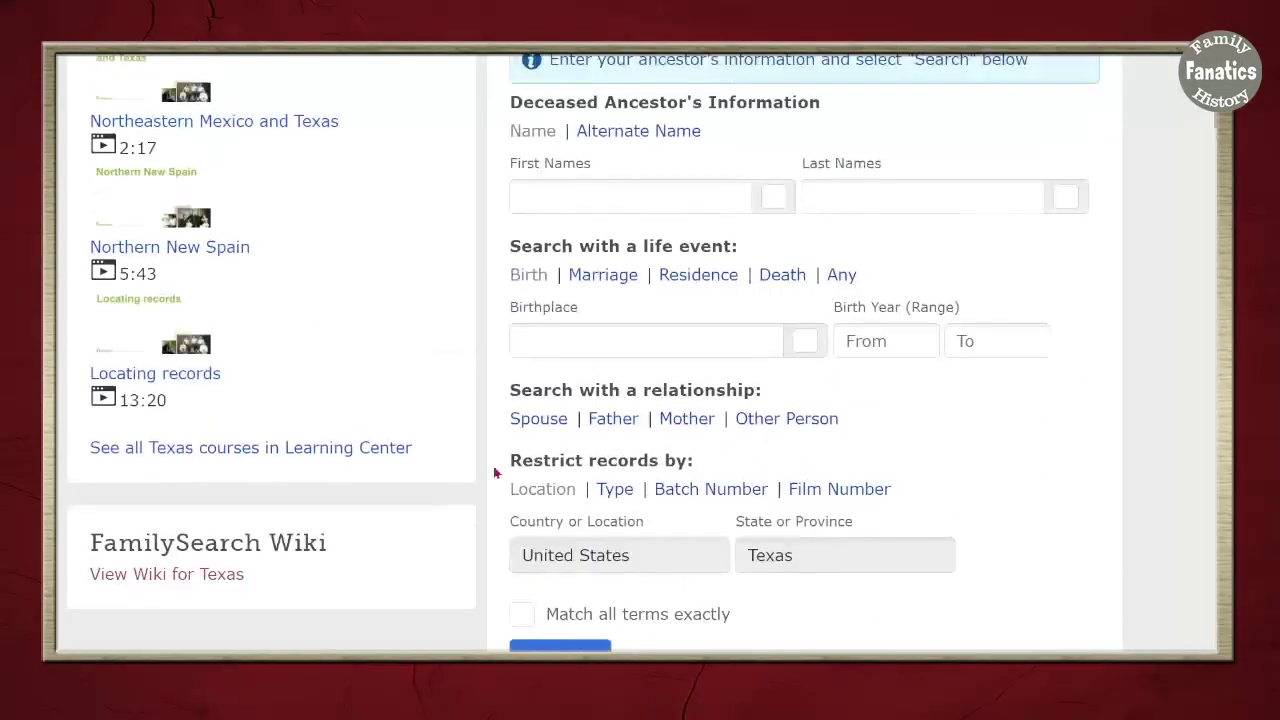
scroll(660, 374, "down", 3)
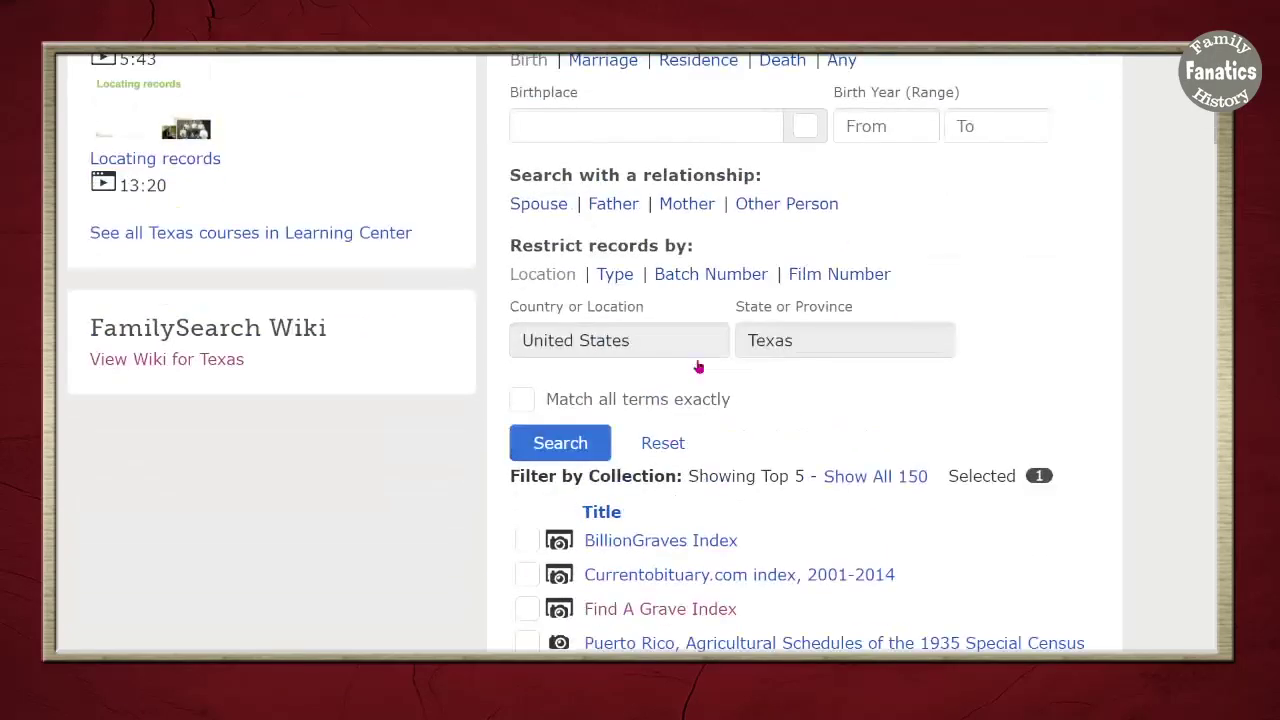
scroll(622, 525, "down", 7)
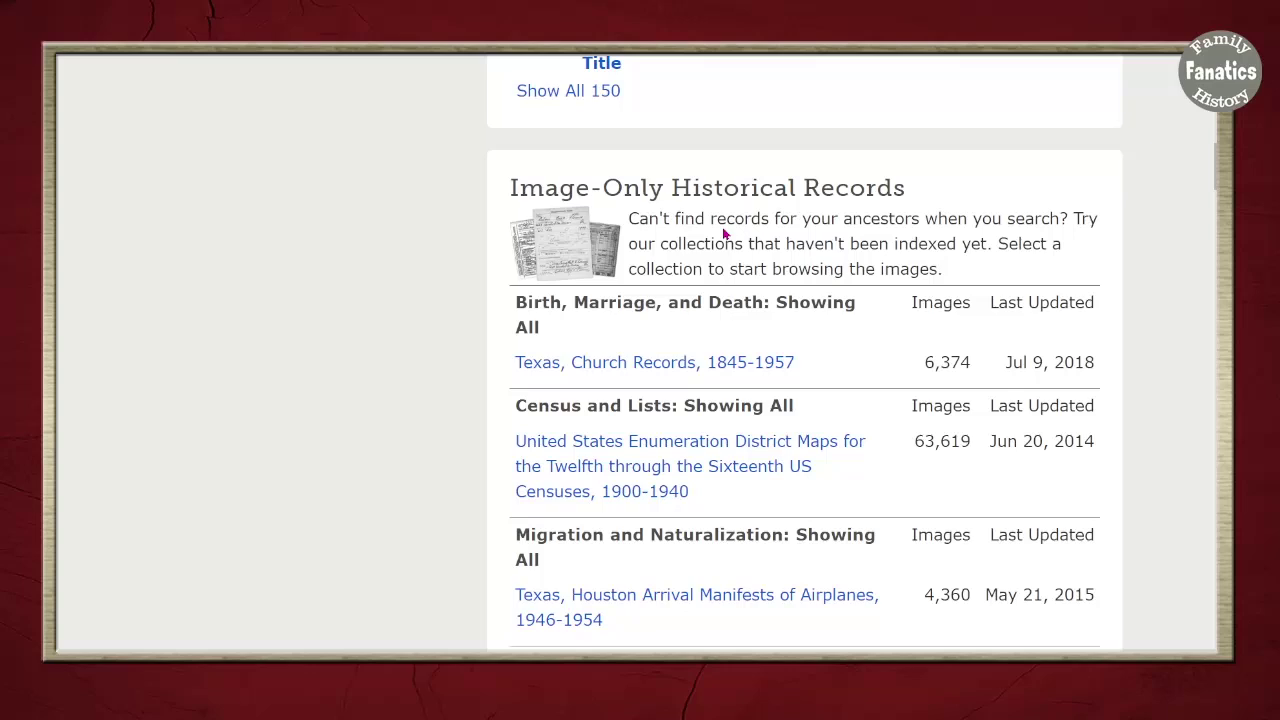
scroll(781, 465, "down", 1)
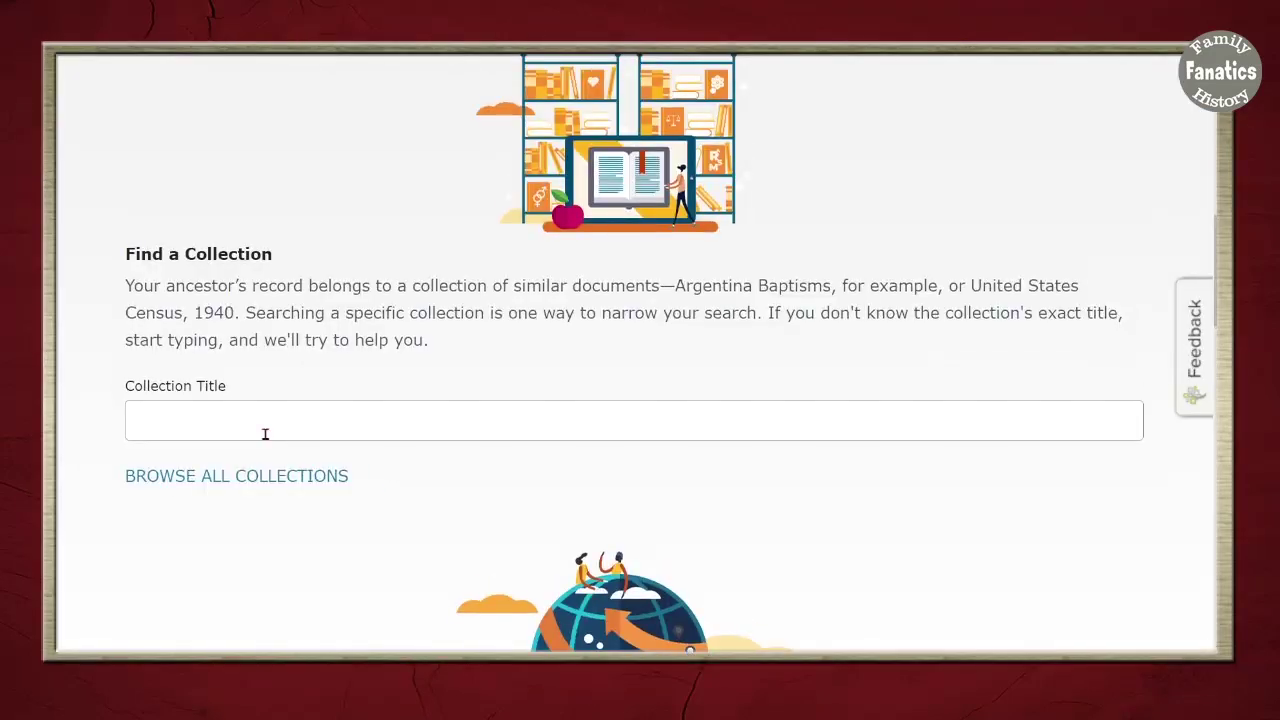
- Search the collection titles on the historical records page for "Tax Records" and look through the suggested collections
scroll(265, 433, "up", 1)
left_click(251, 440)
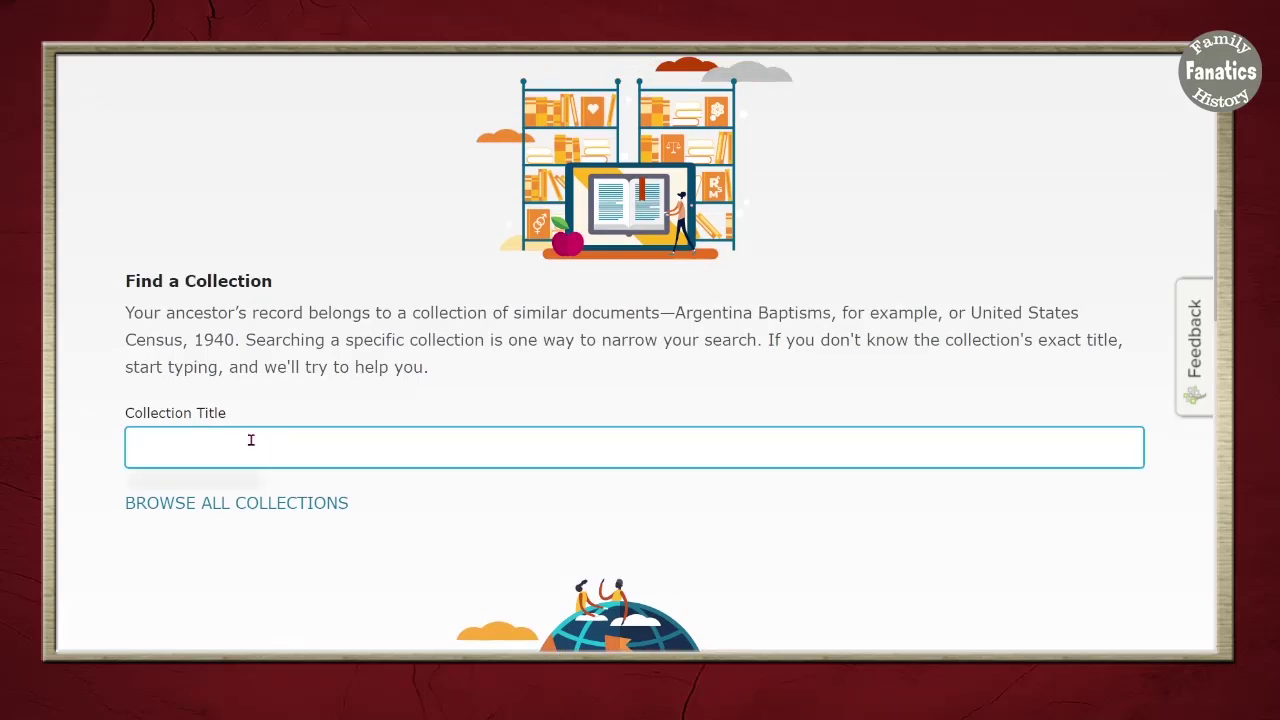
type("Tax Records")
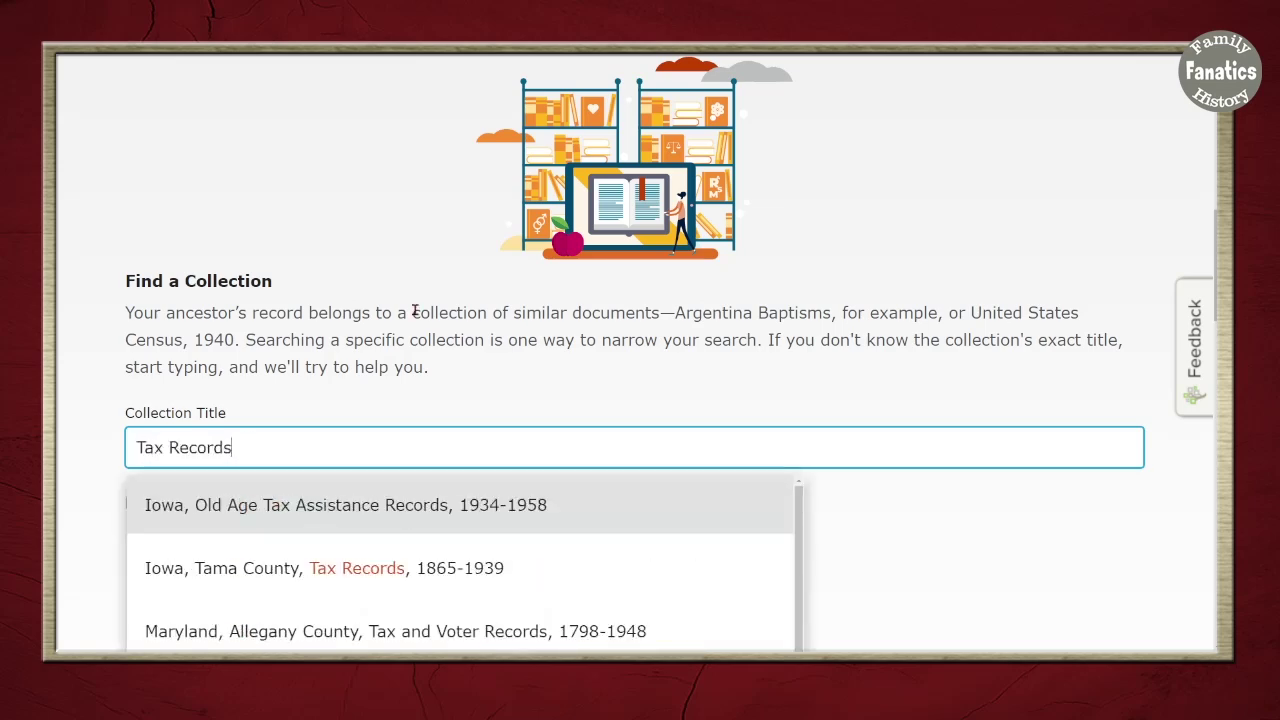
scroll(420, 320, "down", 2)
scroll(440, 360, "down", 3)
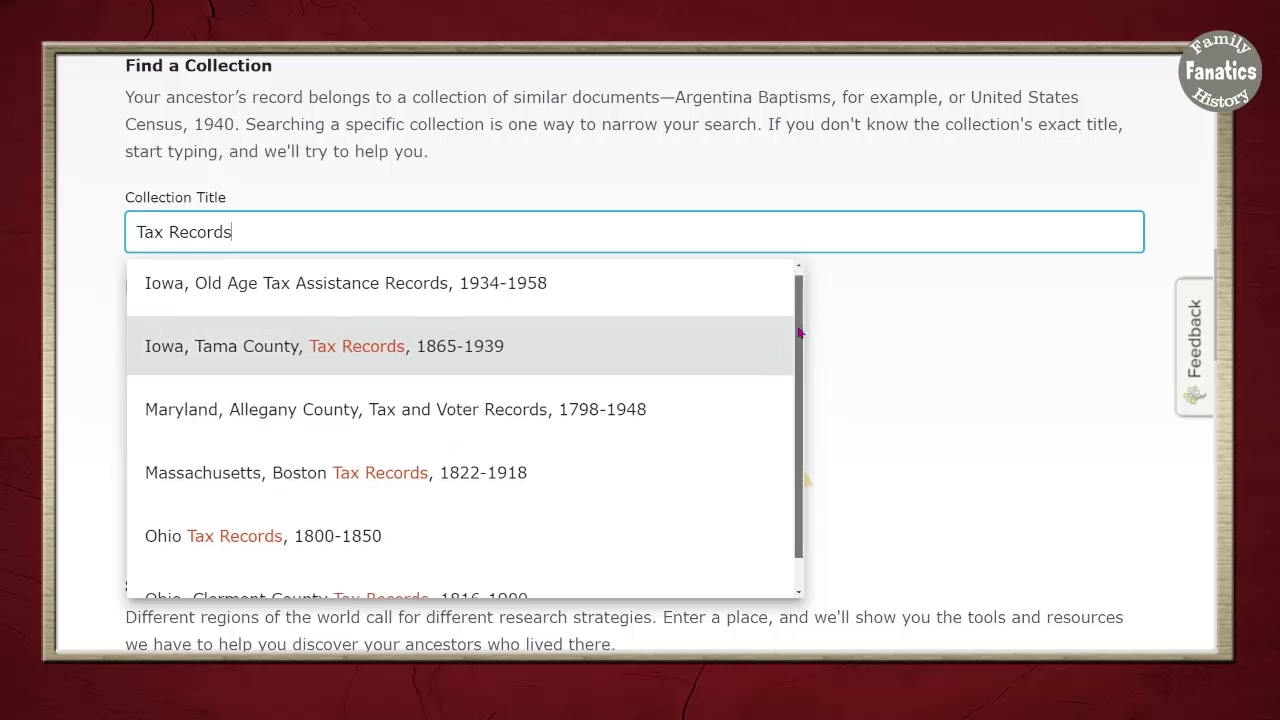
scroll(785, 370, "down", 1)
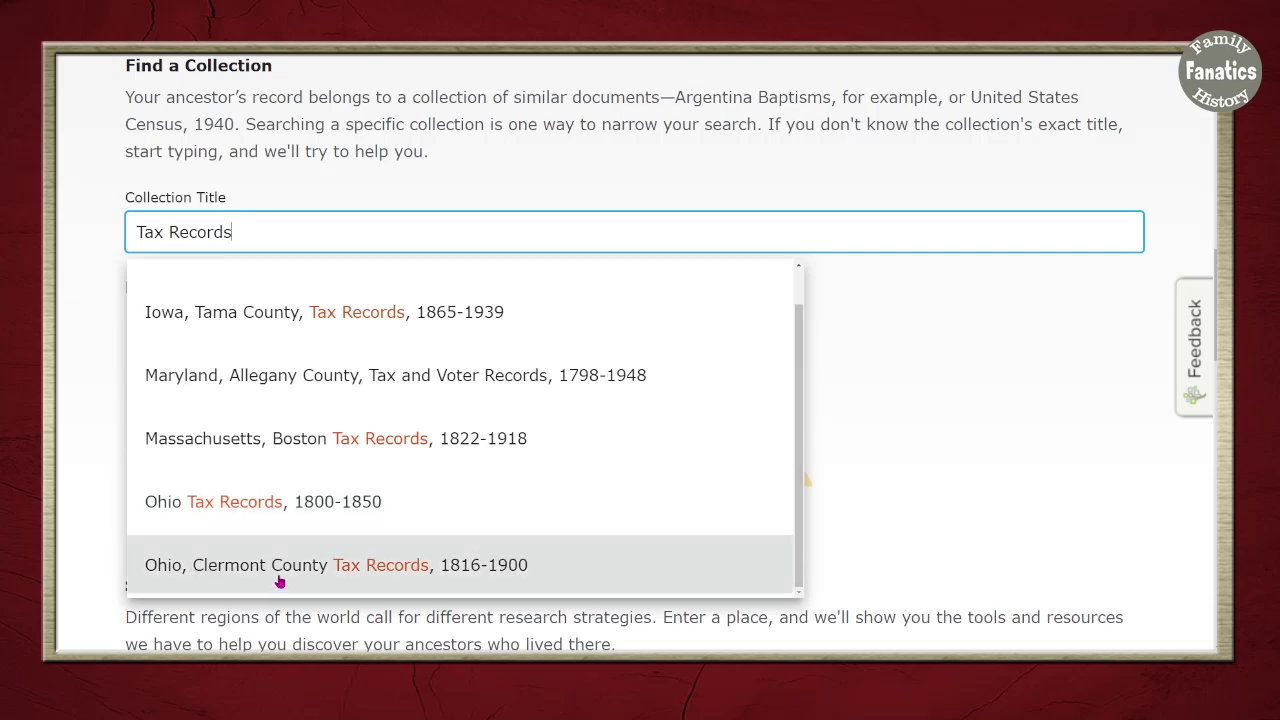
scroll(300, 420, "up", 1)
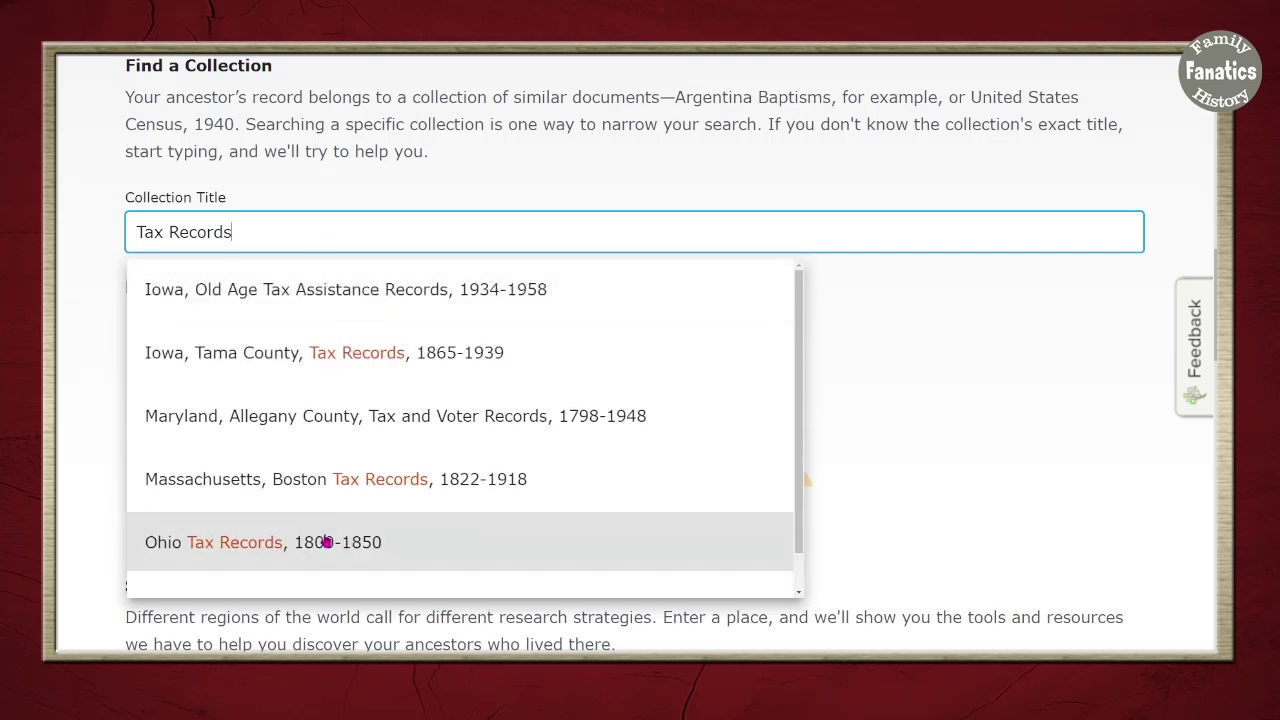
scroll(326, 545, "up", 4)
scroll(327, 545, "down", 1)
left_click(1017, 527)
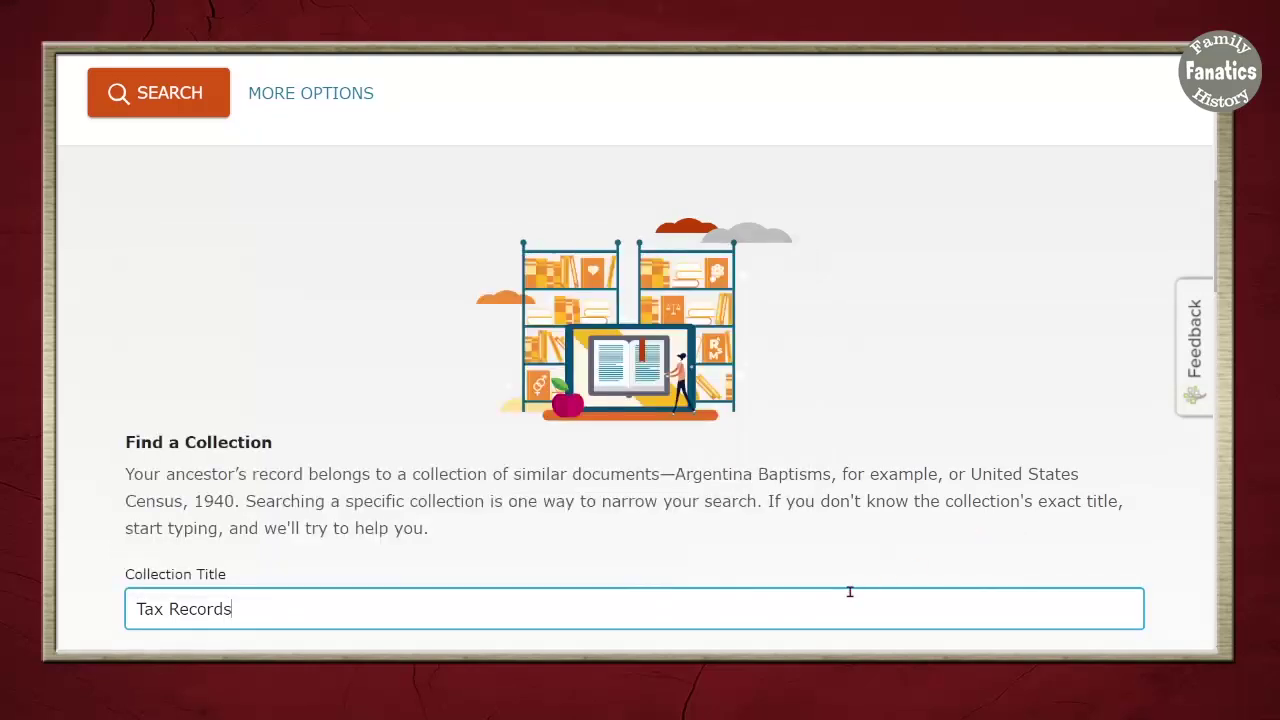
- Replace the collection title search with "Probate Records" and look through the suggested collections
scroll(850, 592, "down", 1)
scroll(850, 597, "down", 1)
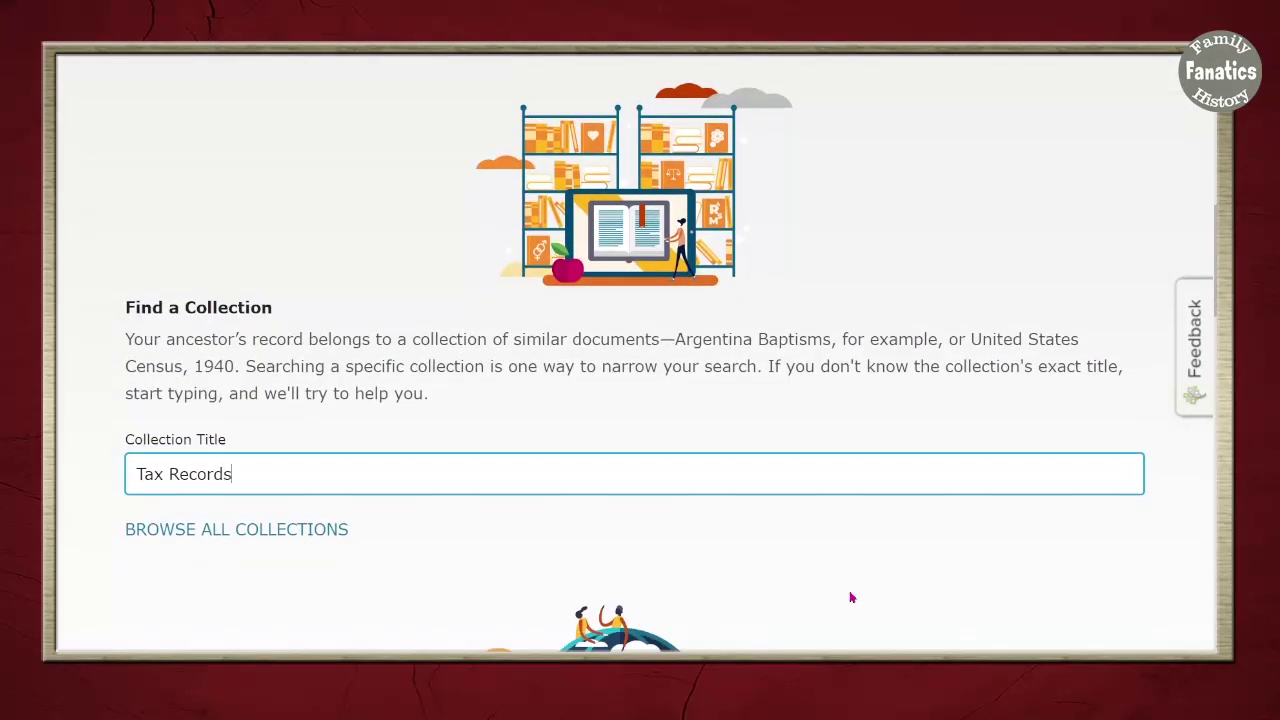
scroll(850, 597, "down", 3)
left_click_drag(286, 338, 57, 338)
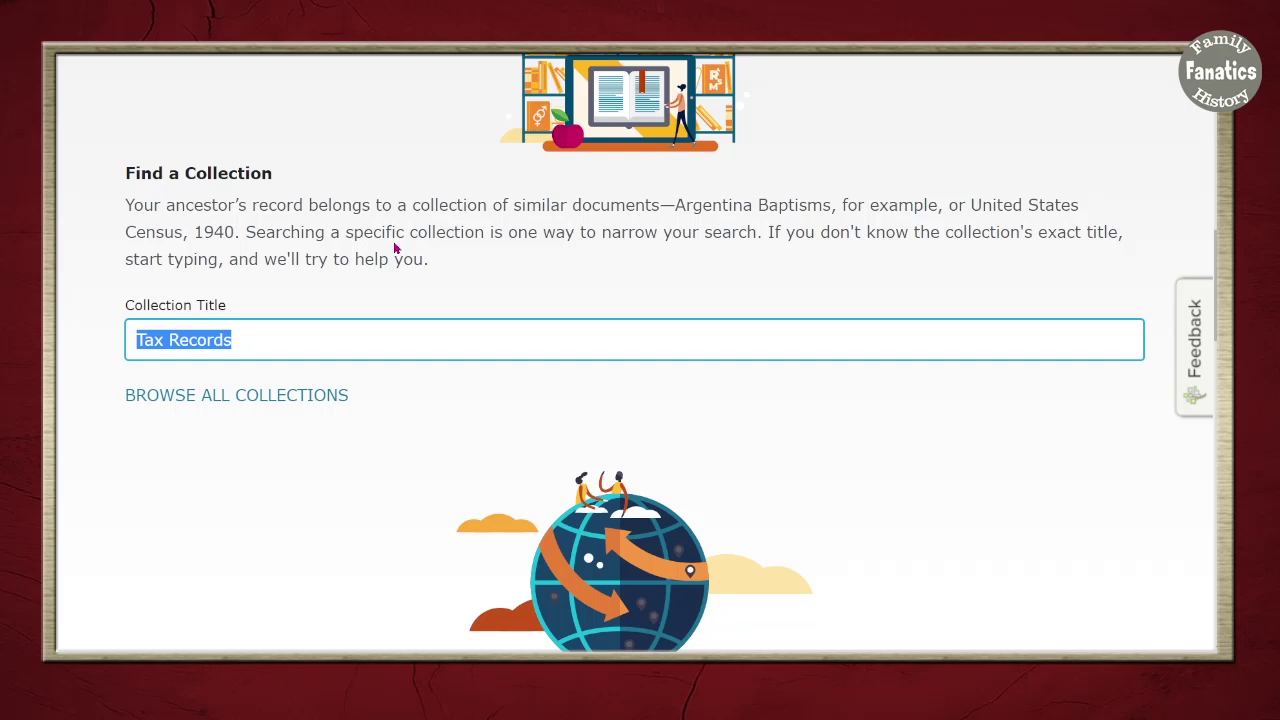
type("Probate Records")
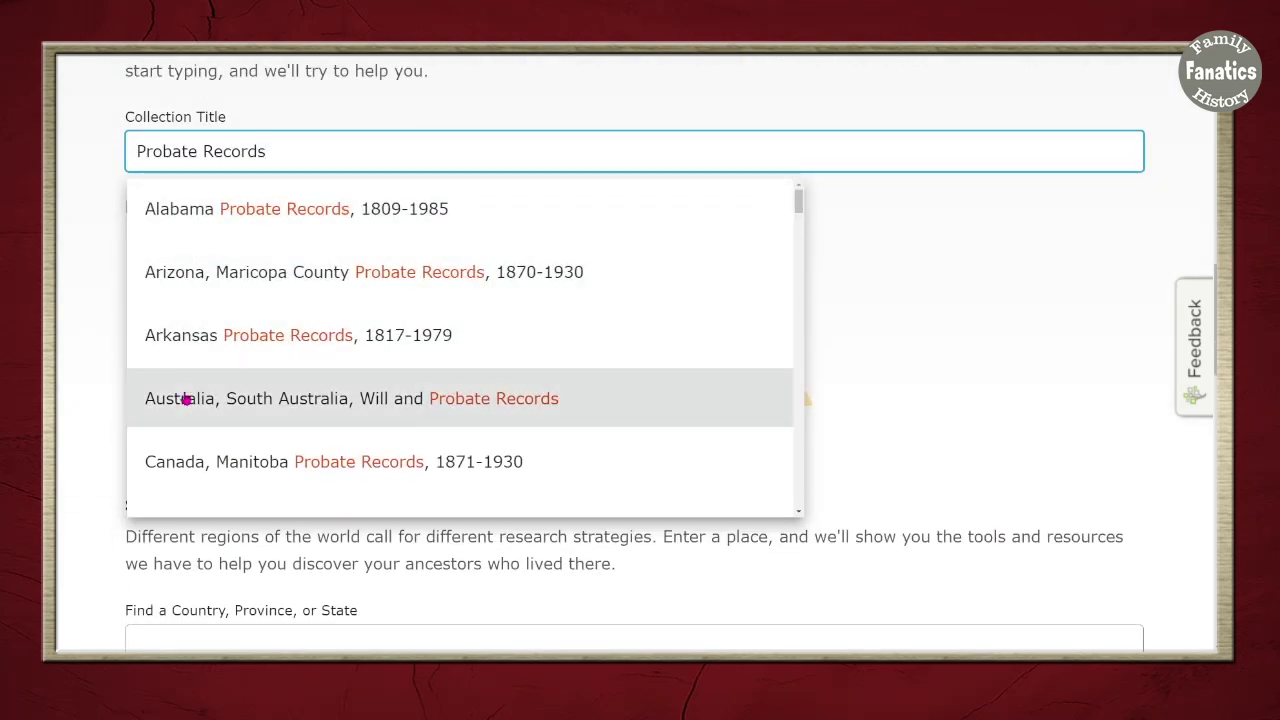
scroll(184, 407, "down", 2)
scroll(184, 407, "down", 4)
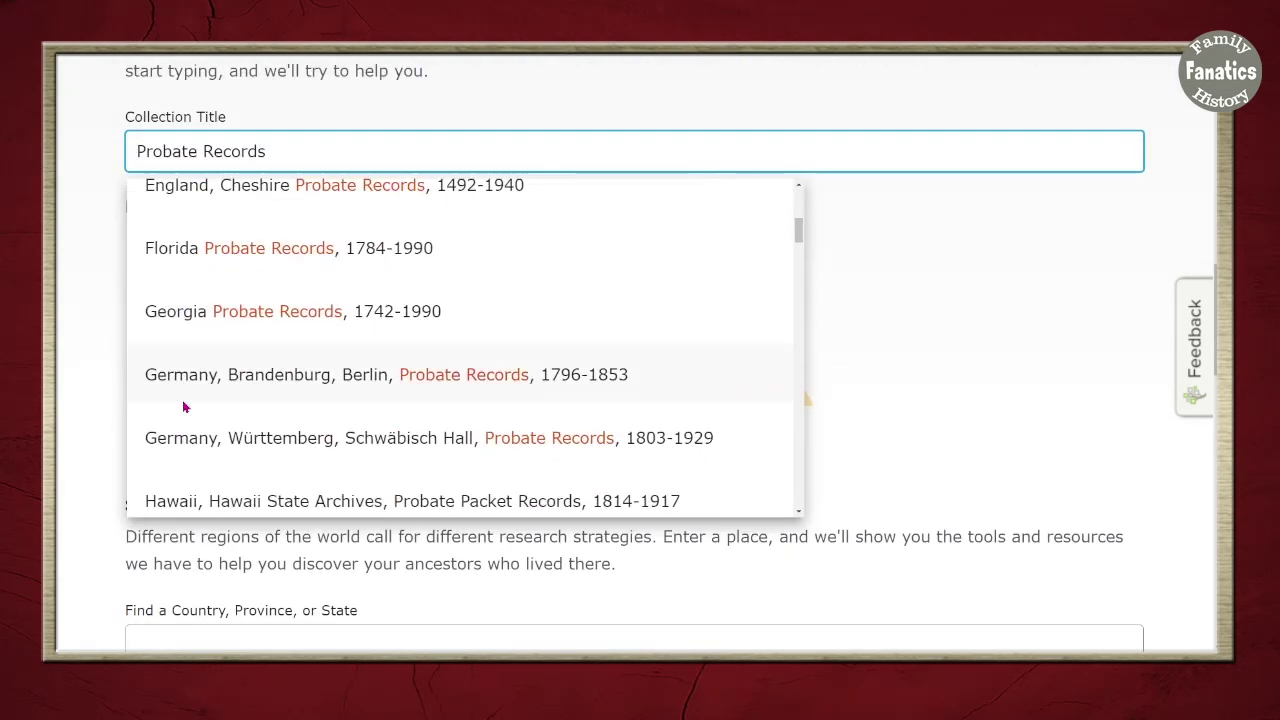
scroll(186, 407, "down", 8)
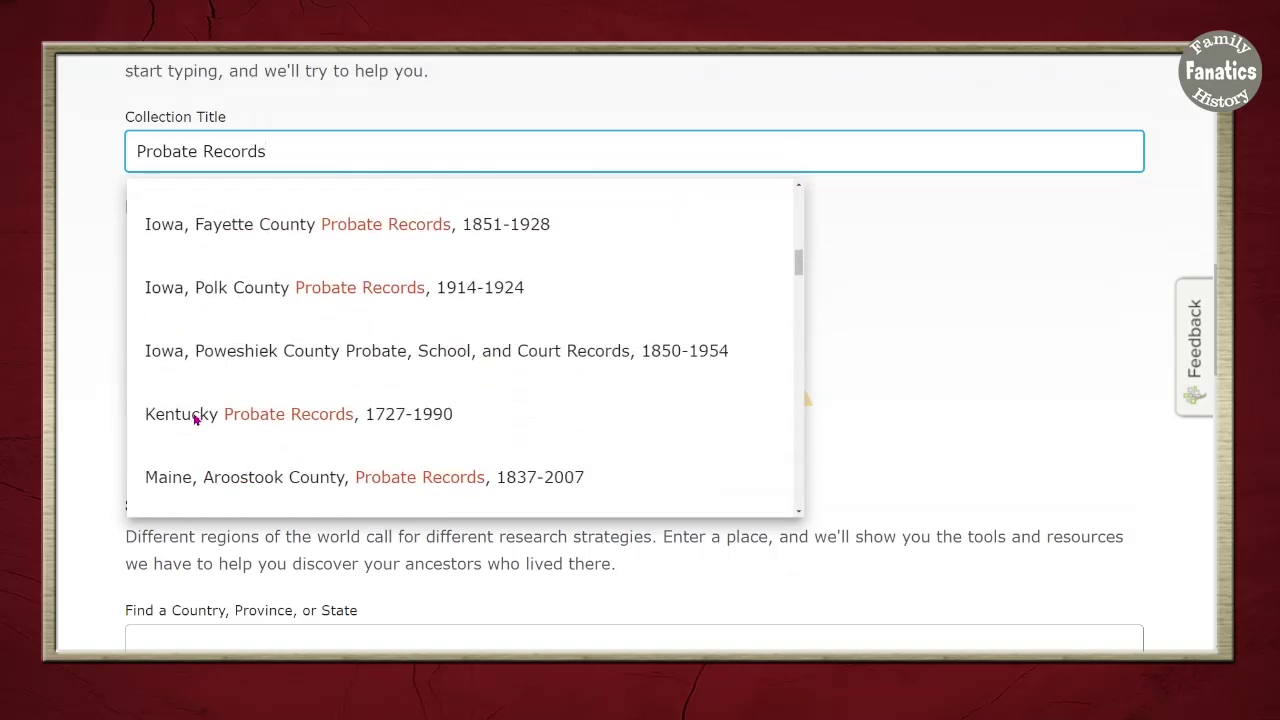
scroll(196, 420, "down", 2)
scroll(196, 420, "up", 7)
scroll(196, 420, "up", 7)
- Narrow the probate collection search by adding "New Je" to the title, check the suggestions and dismiss them
left_click(340, 148)
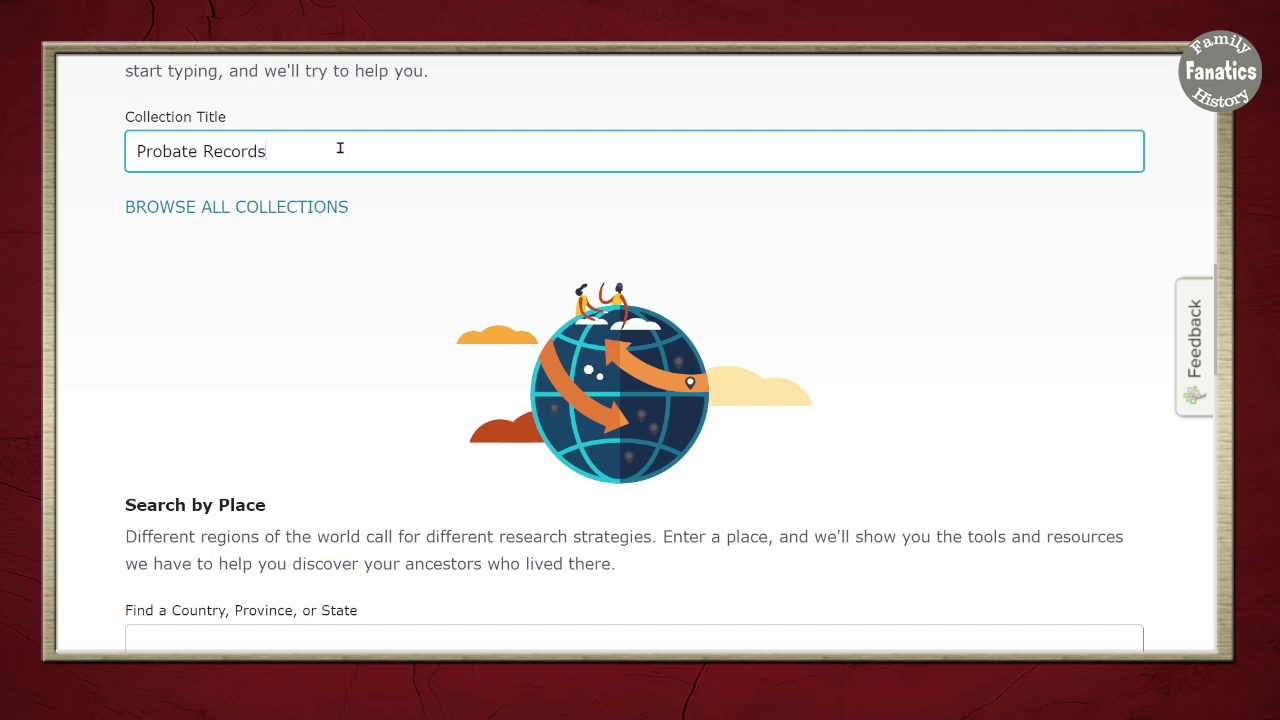
type("New J")
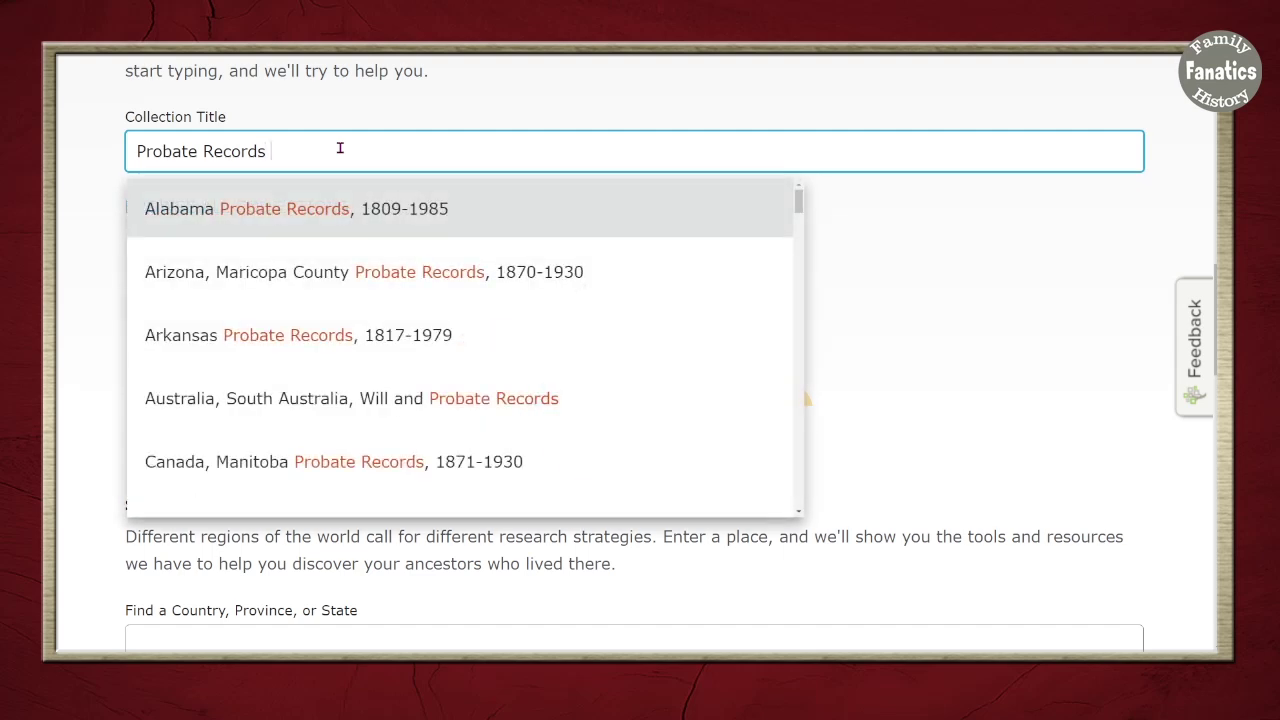
type("e")
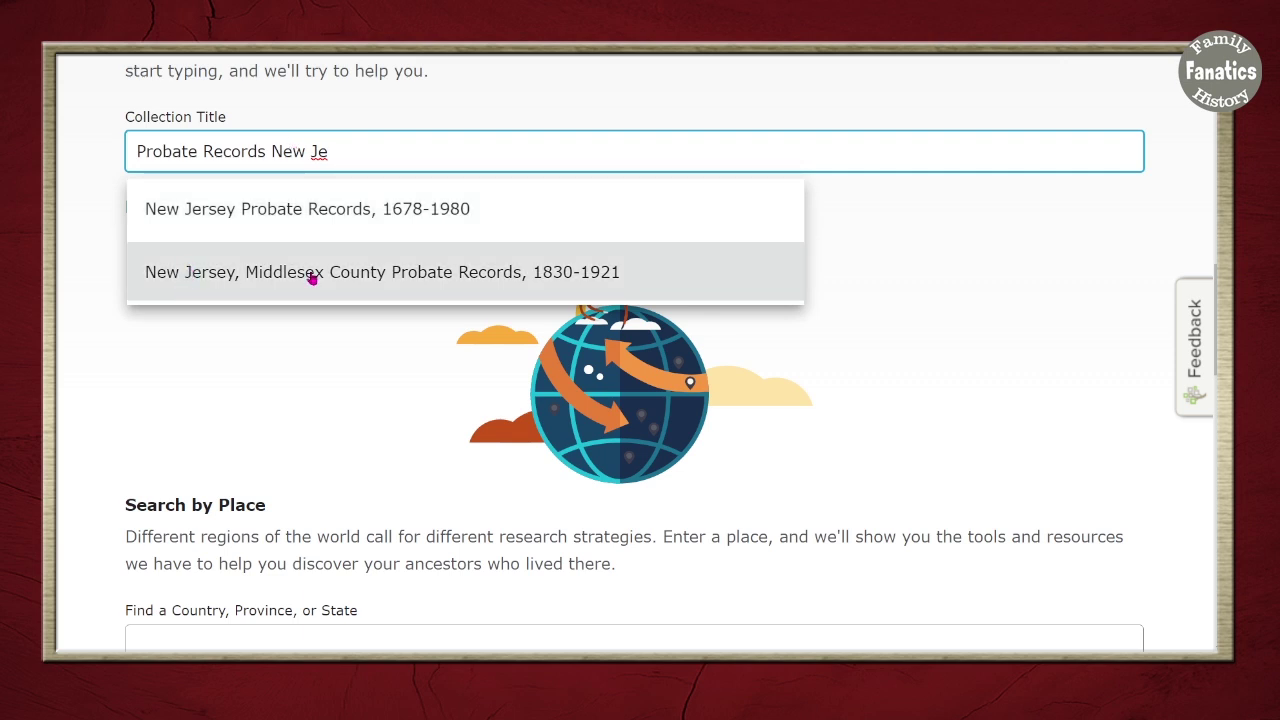
scroll(350, 291, "down", 1)
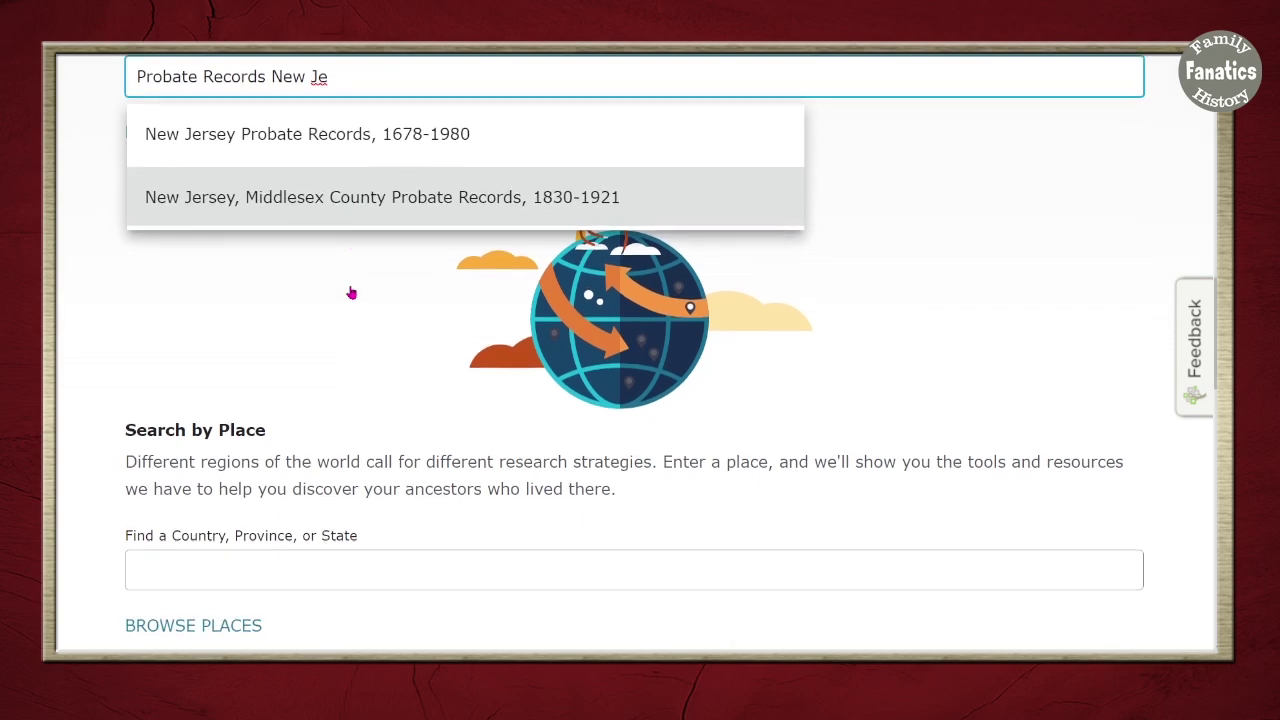
scroll(350, 291, "up", 2)
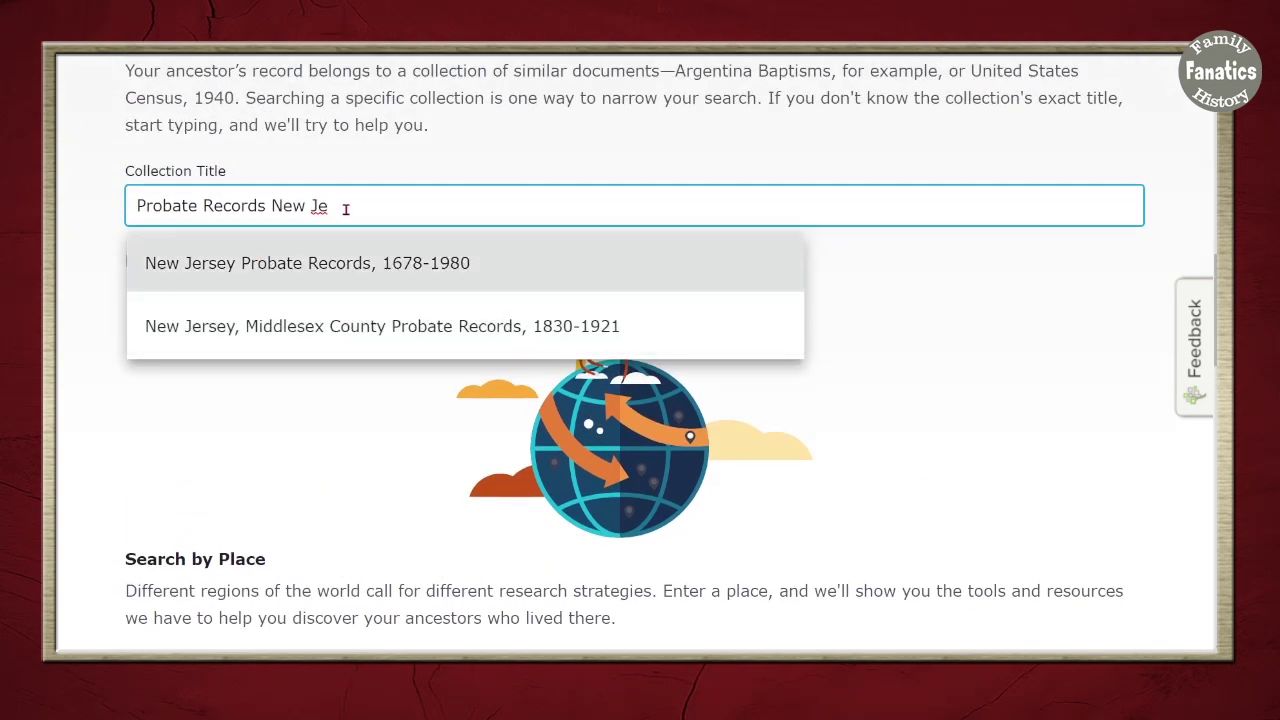
left_click(322, 475)
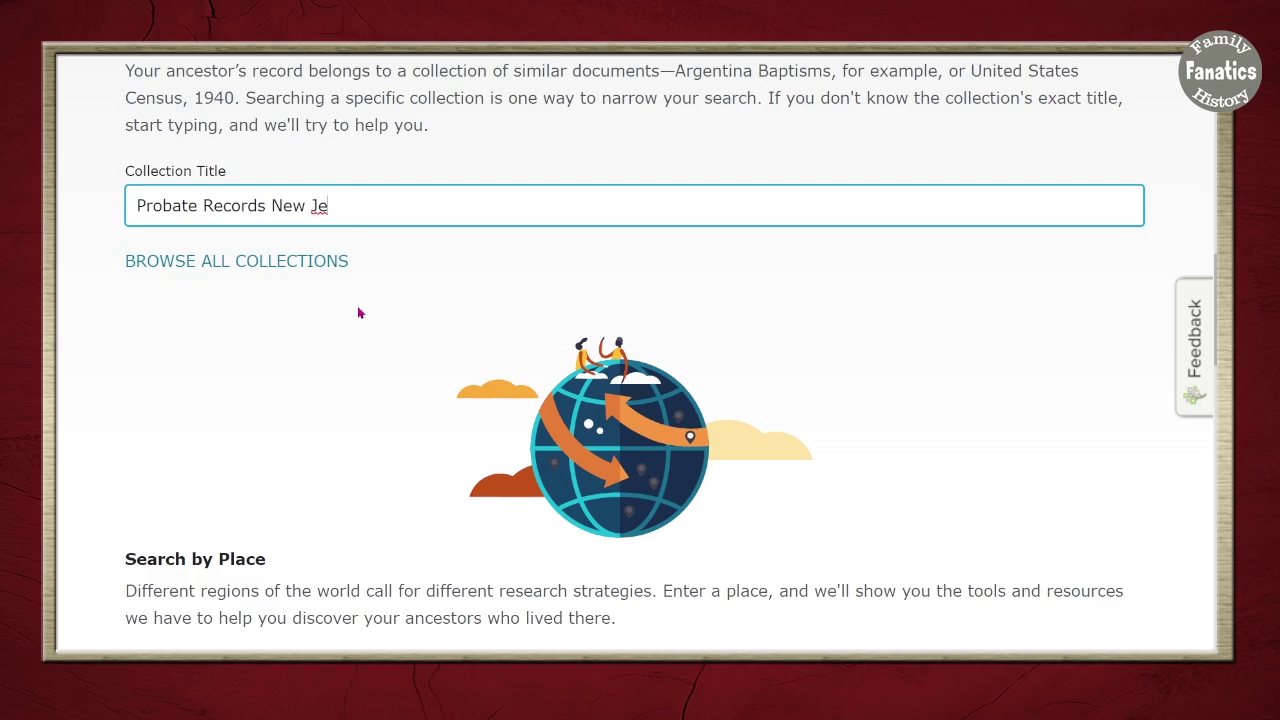
scroll(358, 326, "down", 5)
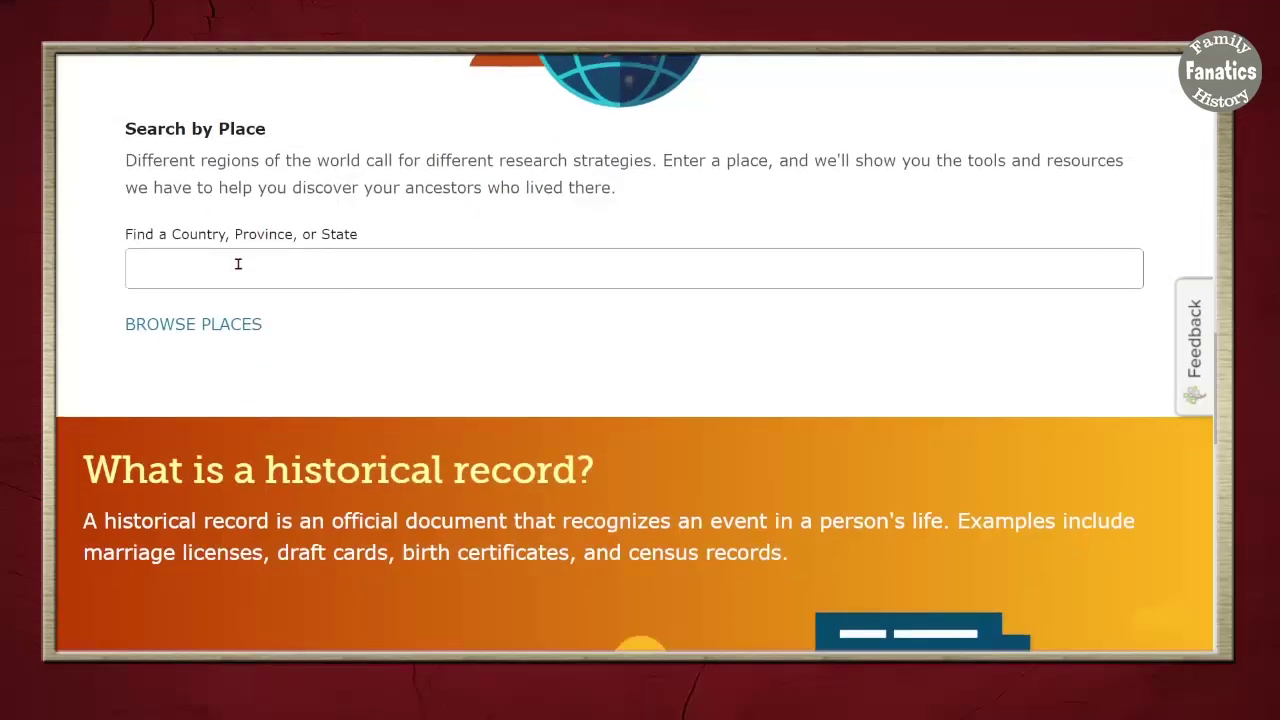
scroll(238, 263, "up", 13)
scroll(238, 263, "up", 4)
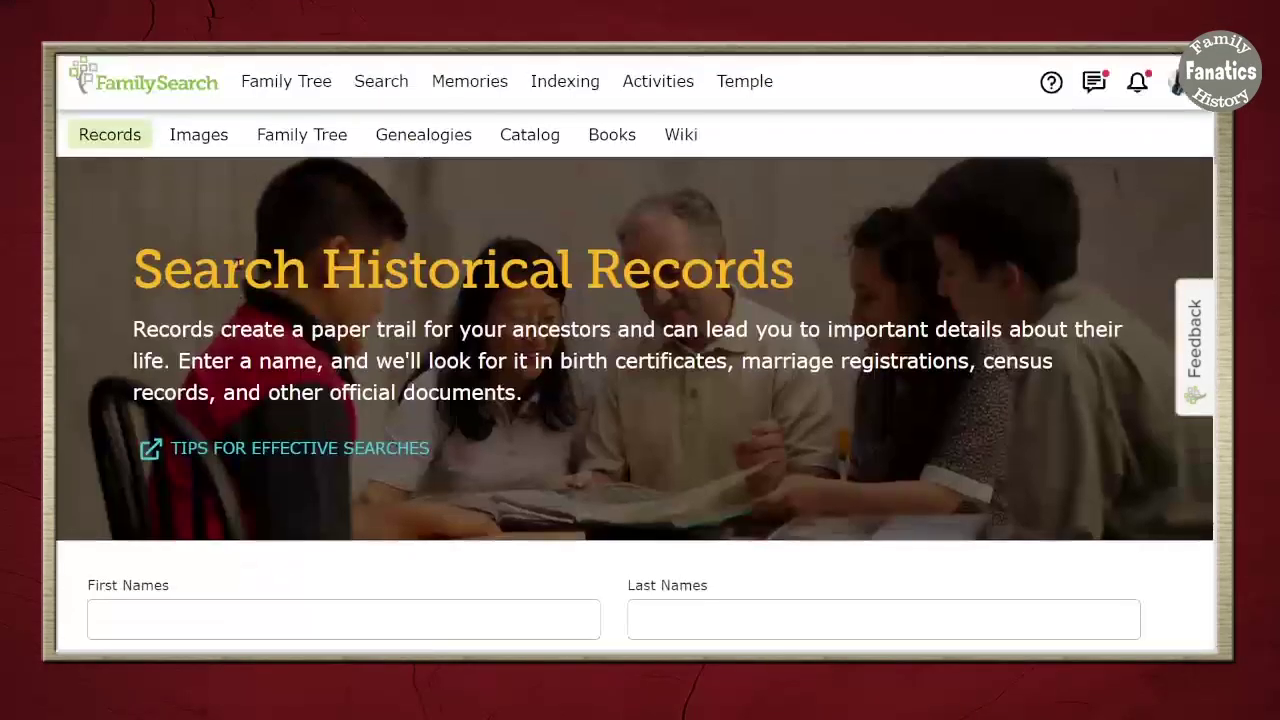